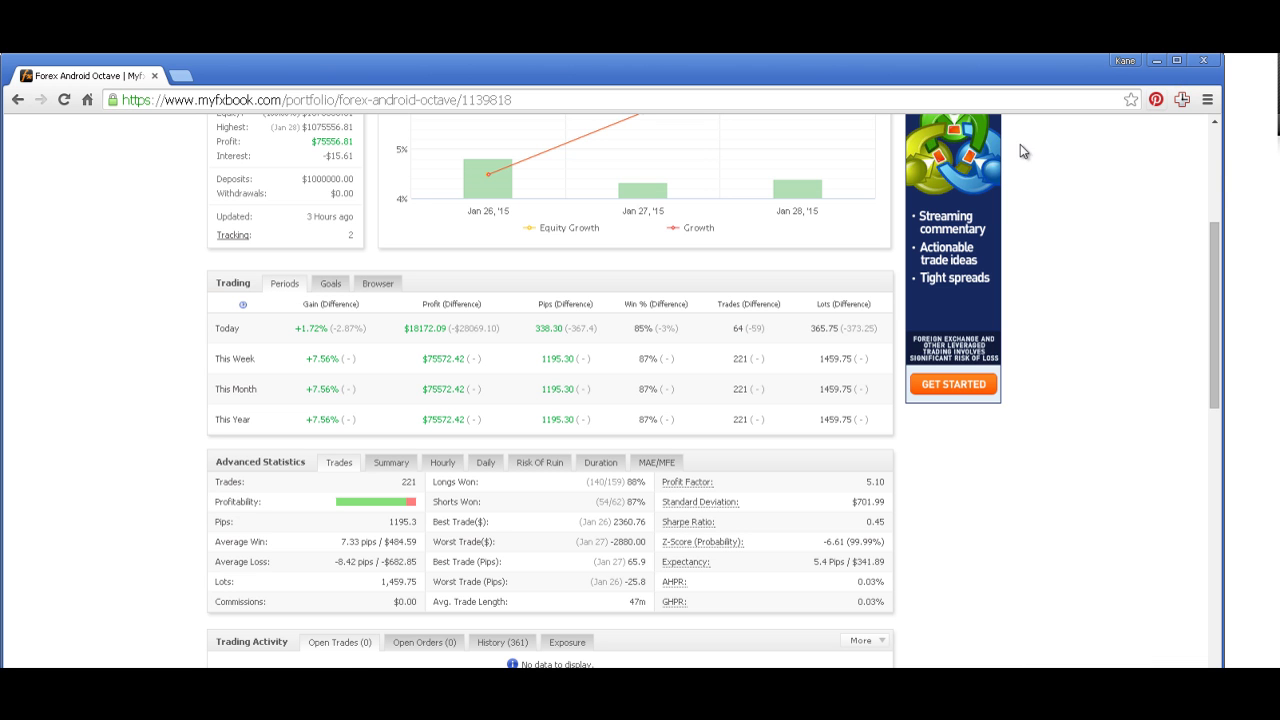
Review the Forex Android Octave portfolio's growth chart, trading periods and advanced statistics on Myfxbook.
{"action": "left_click_drag", "start_coordinate": [1210, 283], "coordinate": [1208, 245]}
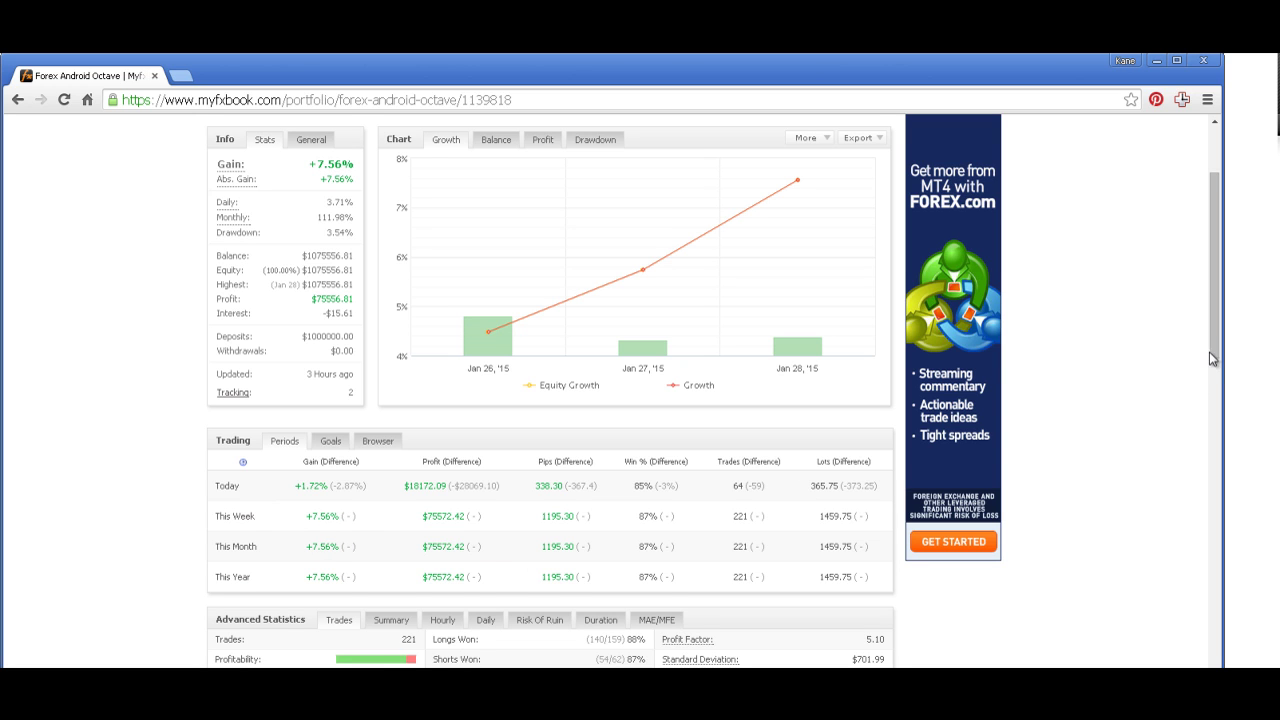
{"action": "left_click_drag", "start_coordinate": [1207, 345], "coordinate": [1203, 413]}
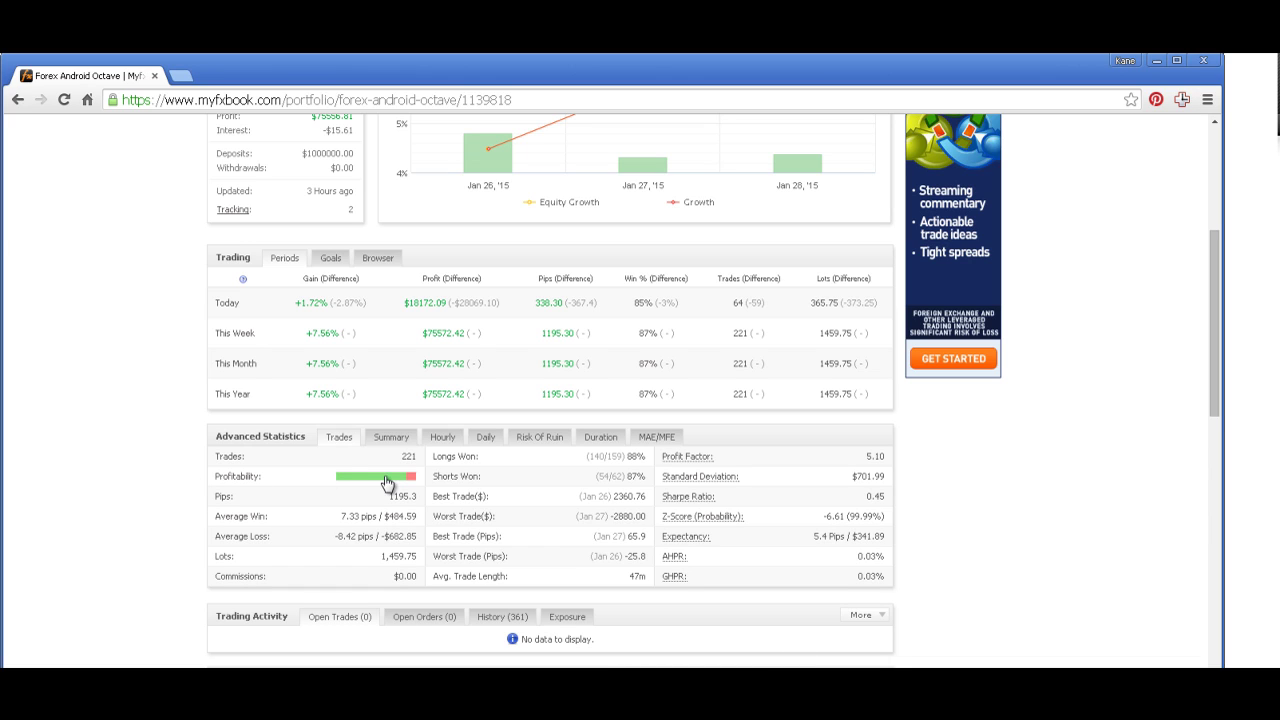
{"action": "mouse_move", "coordinate": [406, 472]}
{"action": "mouse_move", "coordinate": [1205, 399]}
{"action": "left_mouse_down"}
{"action": "mouse_move", "coordinate": [1207, 437]}
{"action": "mouse_move", "coordinate": [1199, 402]}
{"action": "left_mouse_up"}
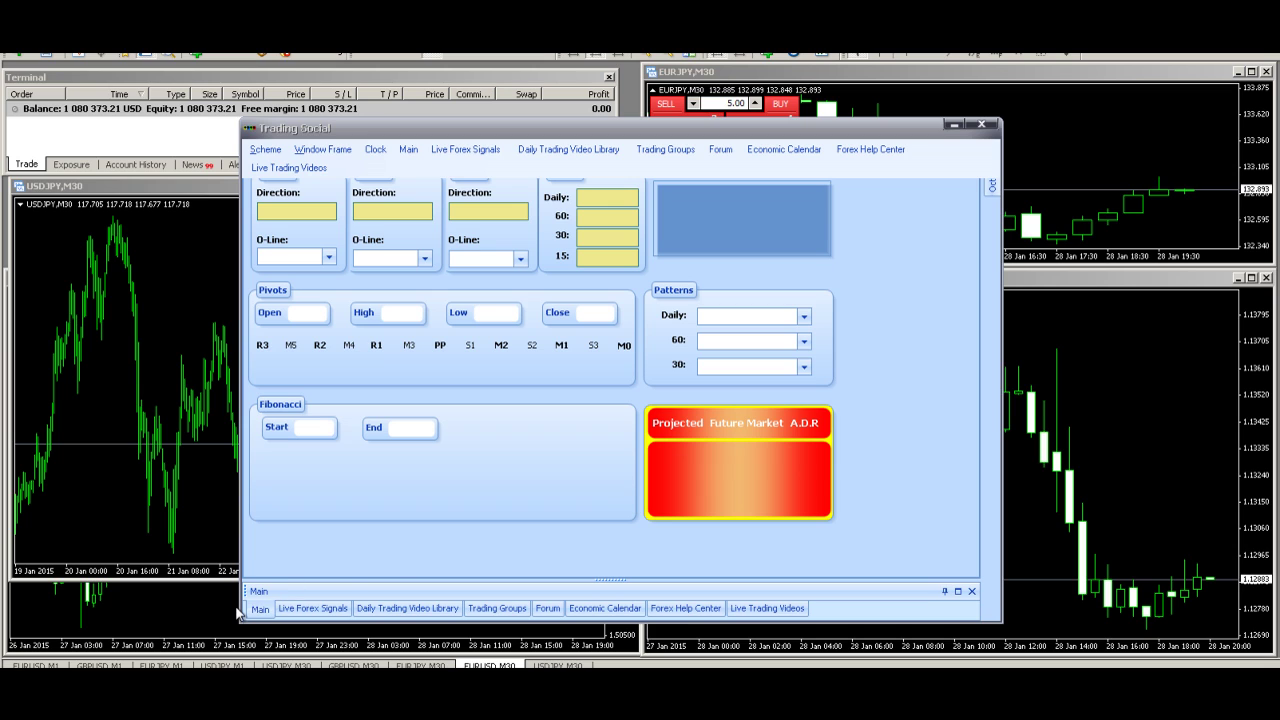
Widen the Trading Social window to show all its panels and switch its colour scheme to Longhorn.
{"action": "left_click_drag", "start_coordinate": [242, 605], "coordinate": [88, 600]}
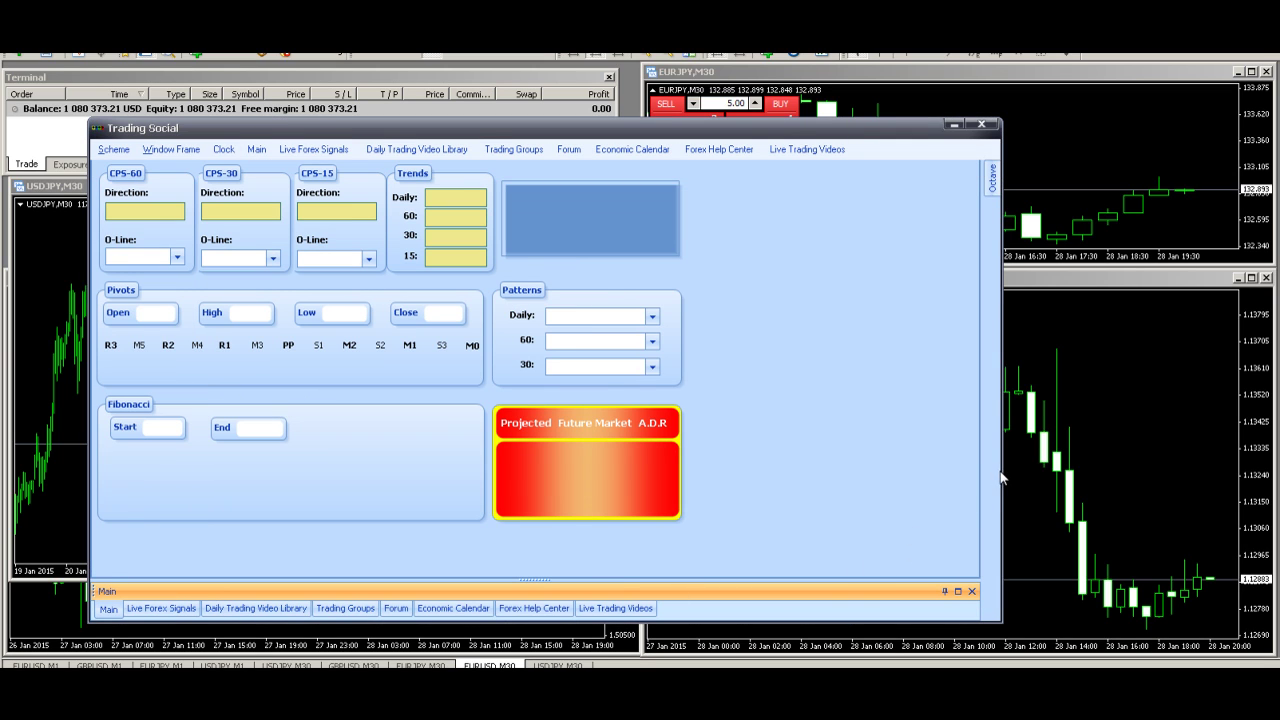
{"action": "left_click", "coordinate": [176, 152]}
{"action": "left_click", "coordinate": [182, 220]}
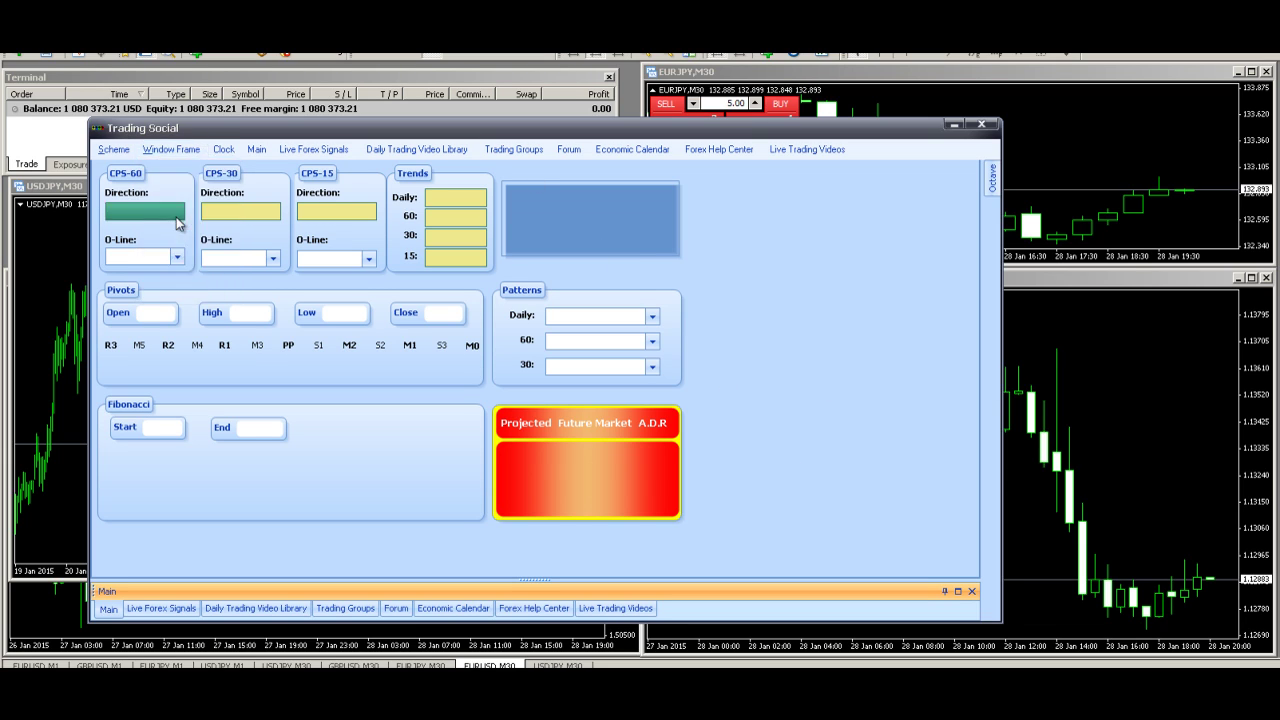
{"action": "left_click", "coordinate": [120, 150]}
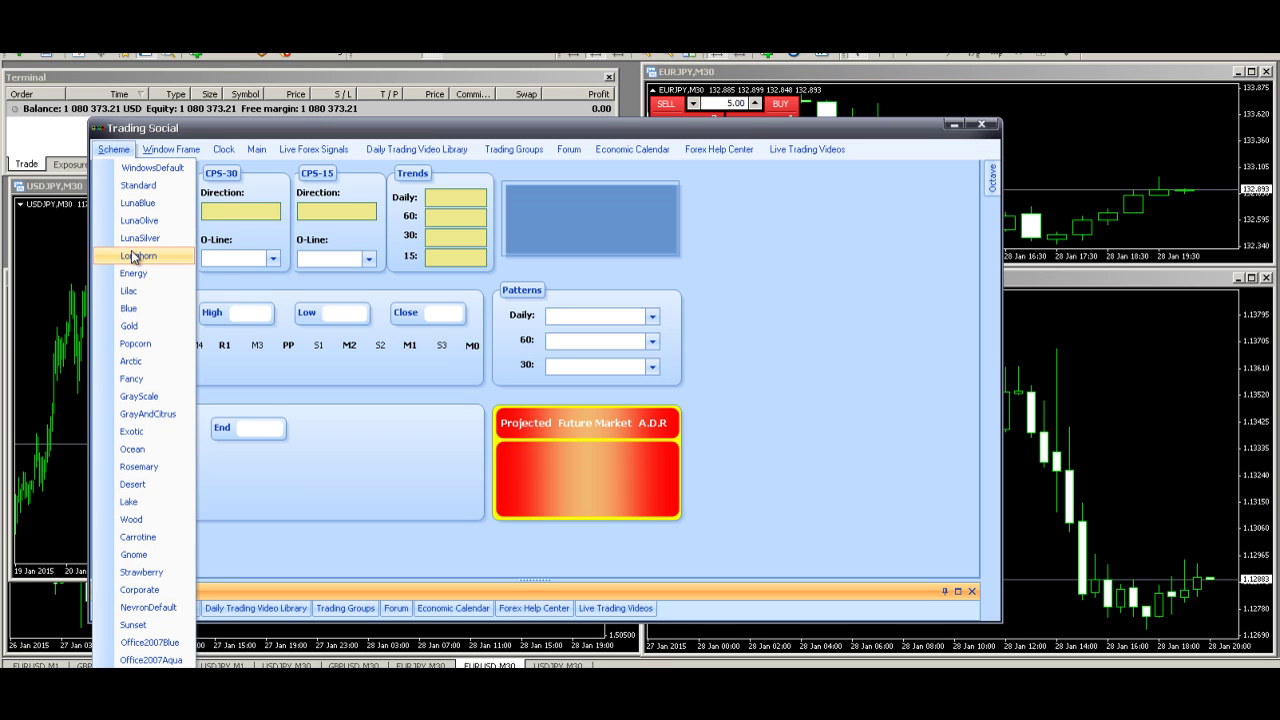
{"action": "left_click", "coordinate": [137, 255]}
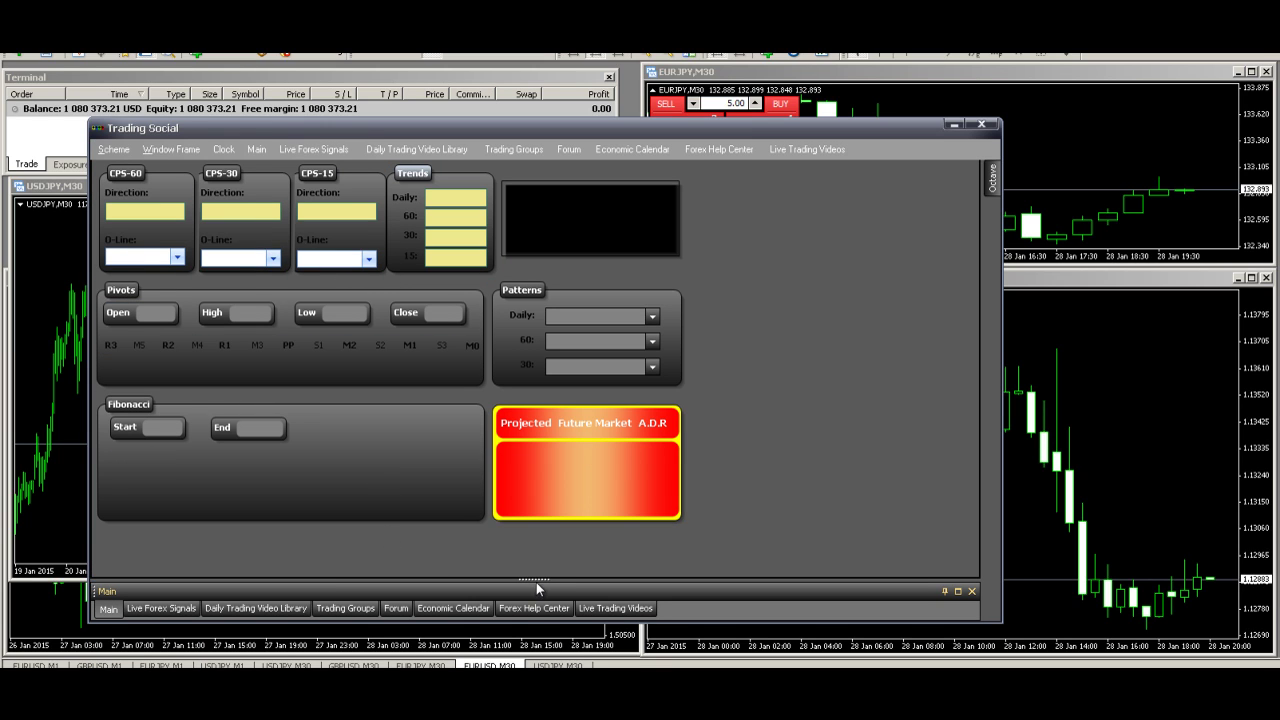
Open the Live Forex Signals page in an enlarged web pane and activate the Octave System through its login.
{"action": "left_click_drag", "start_coordinate": [536, 580], "coordinate": [533, 263]}
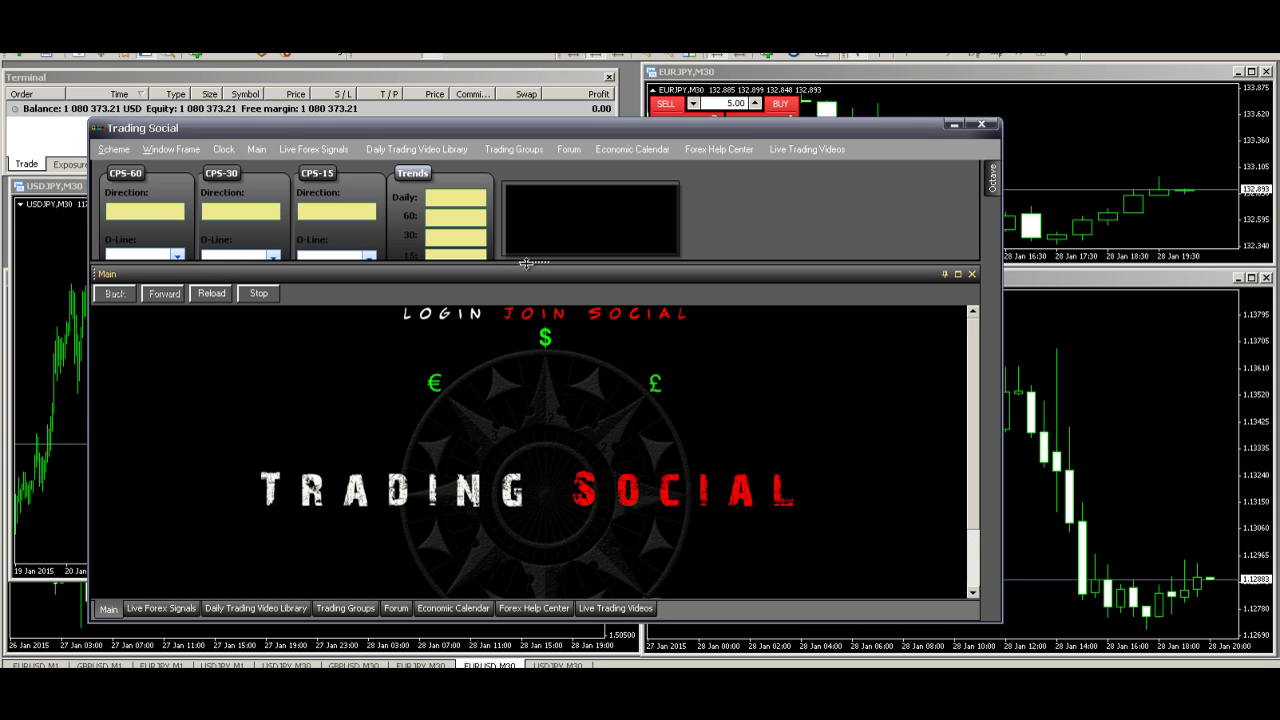
{"action": "left_click", "coordinate": [162, 610]}
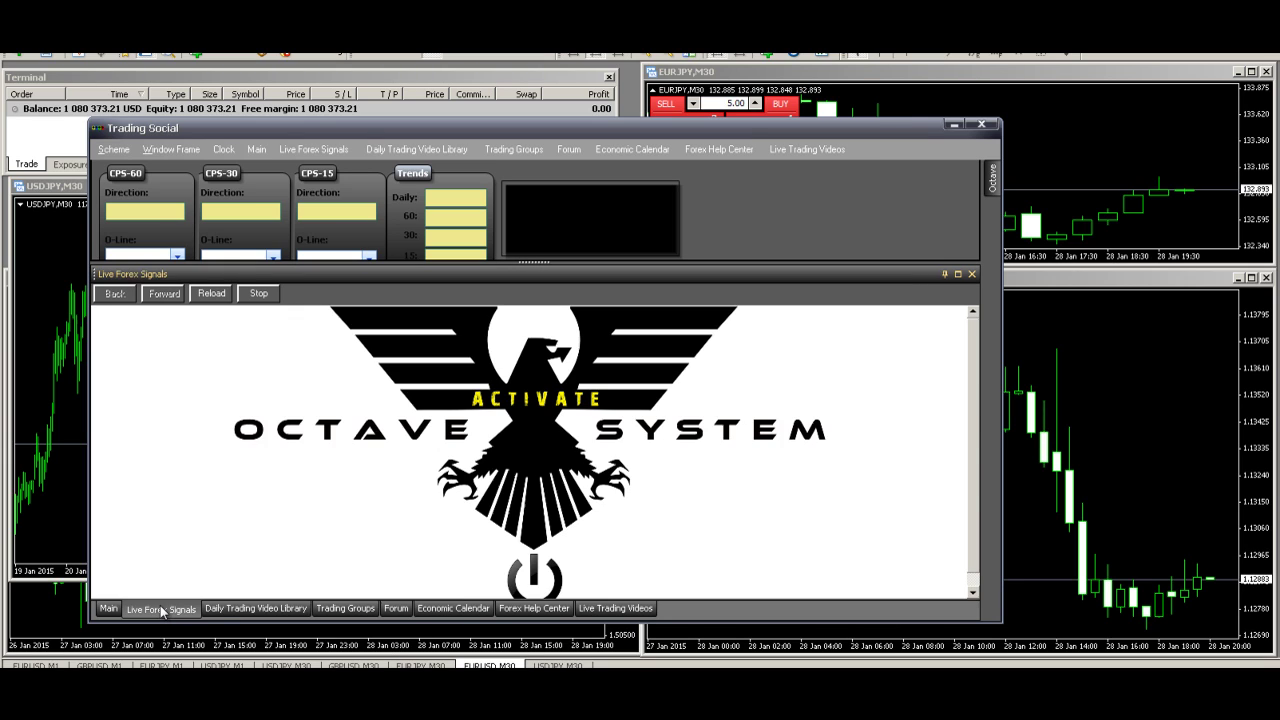
{"action": "left_click", "coordinate": [533, 398]}
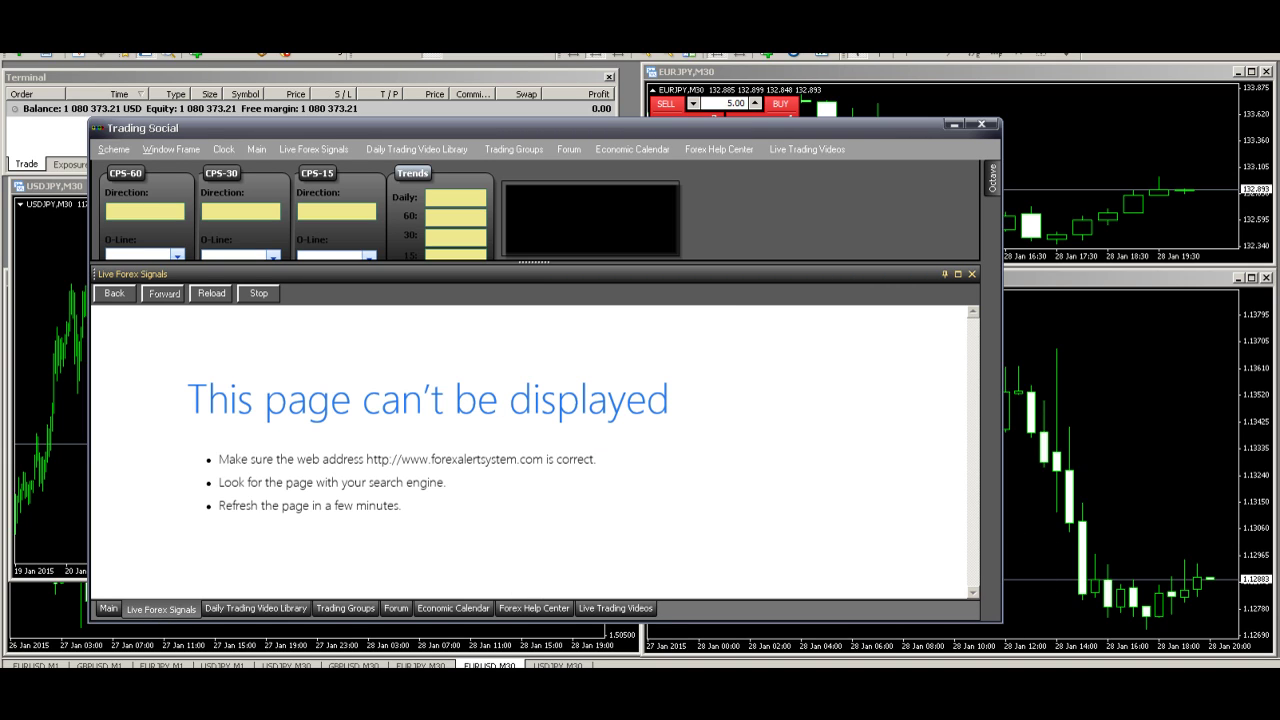
{"action": "key", "text": "alt+Left"}
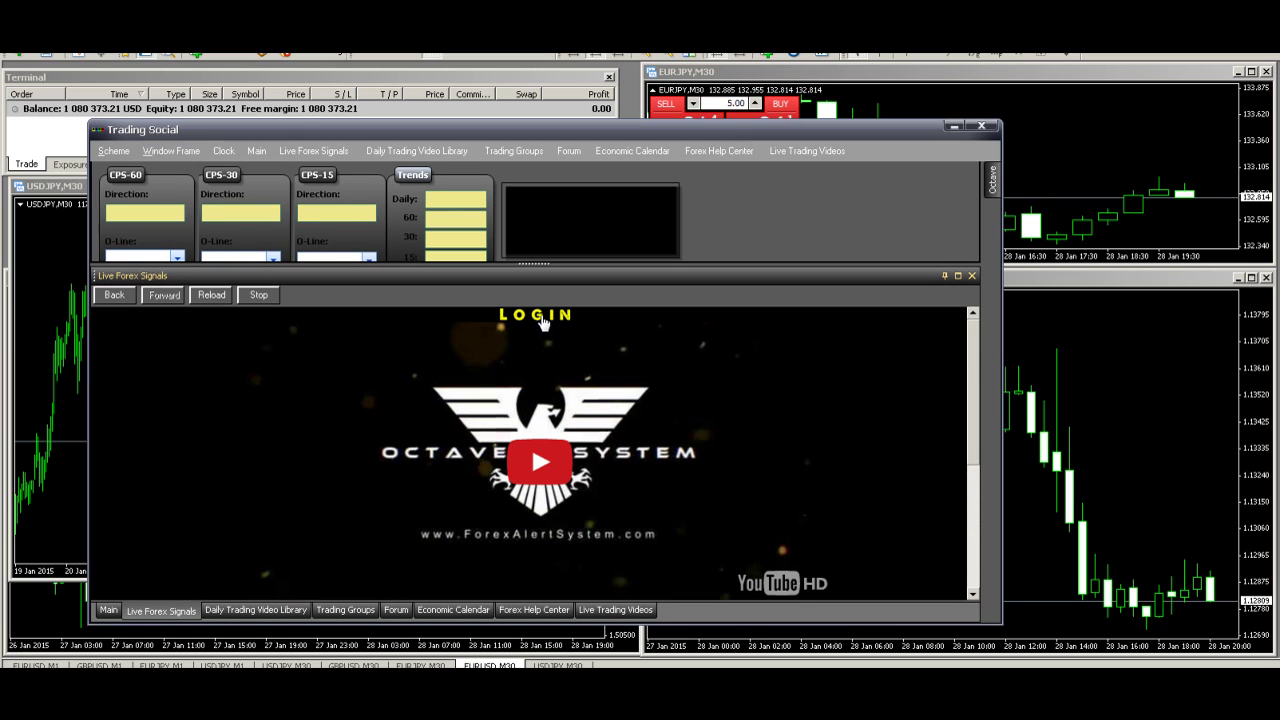
{"action": "left_click", "coordinate": [541, 328]}
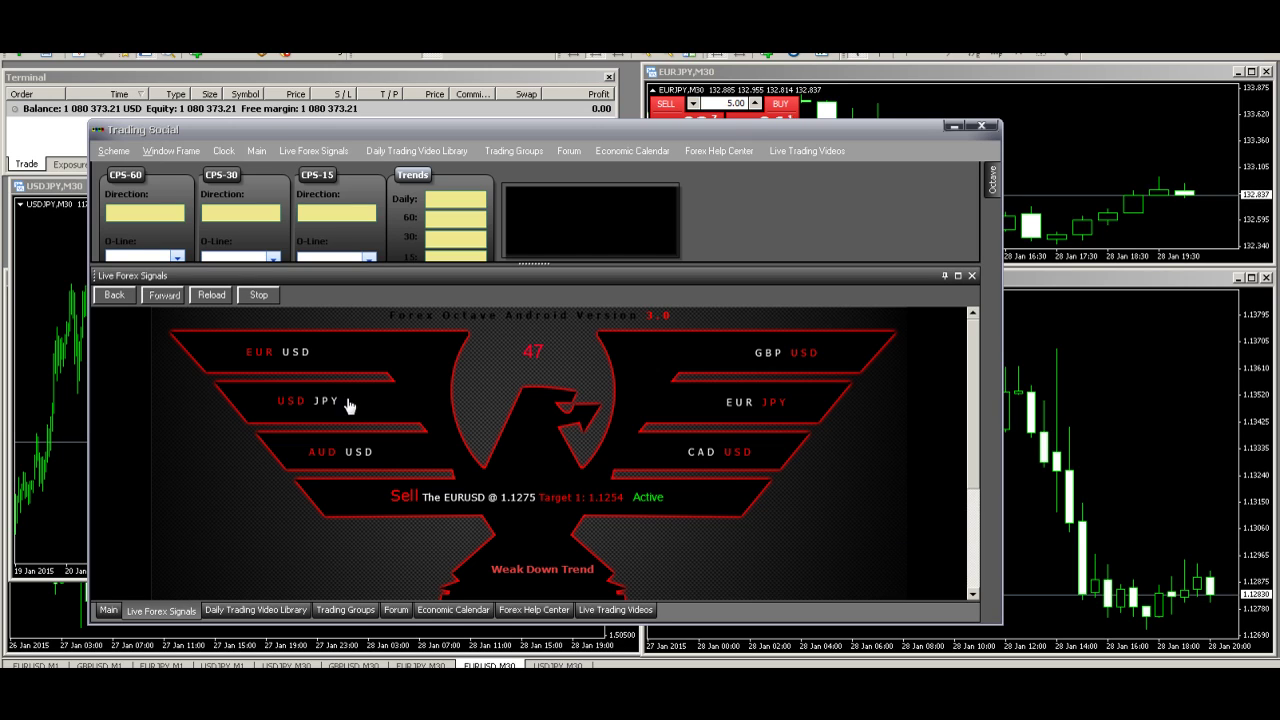
Check the current signals for EUR USD, USD JPY, GBP USD, EUR JPY and AUD USD, ending on USD JPY.
{"action": "left_click", "coordinate": [268, 364]}
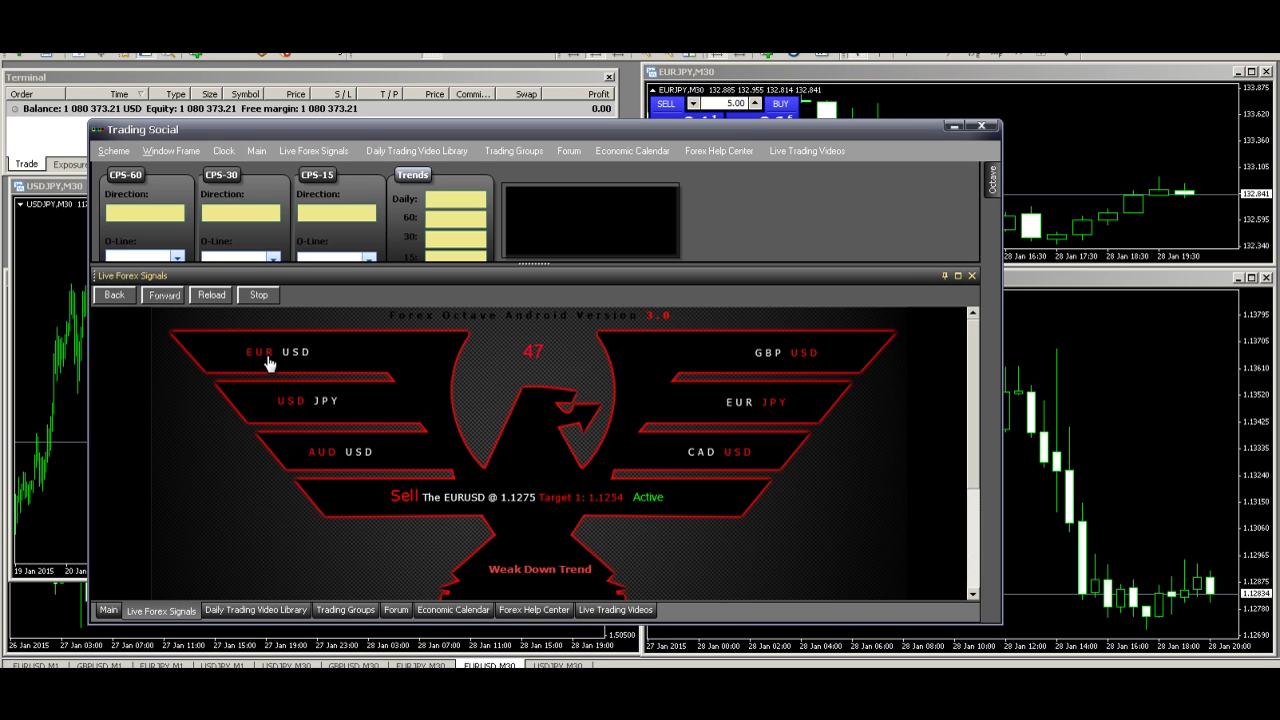
{"action": "left_click", "coordinate": [294, 404]}
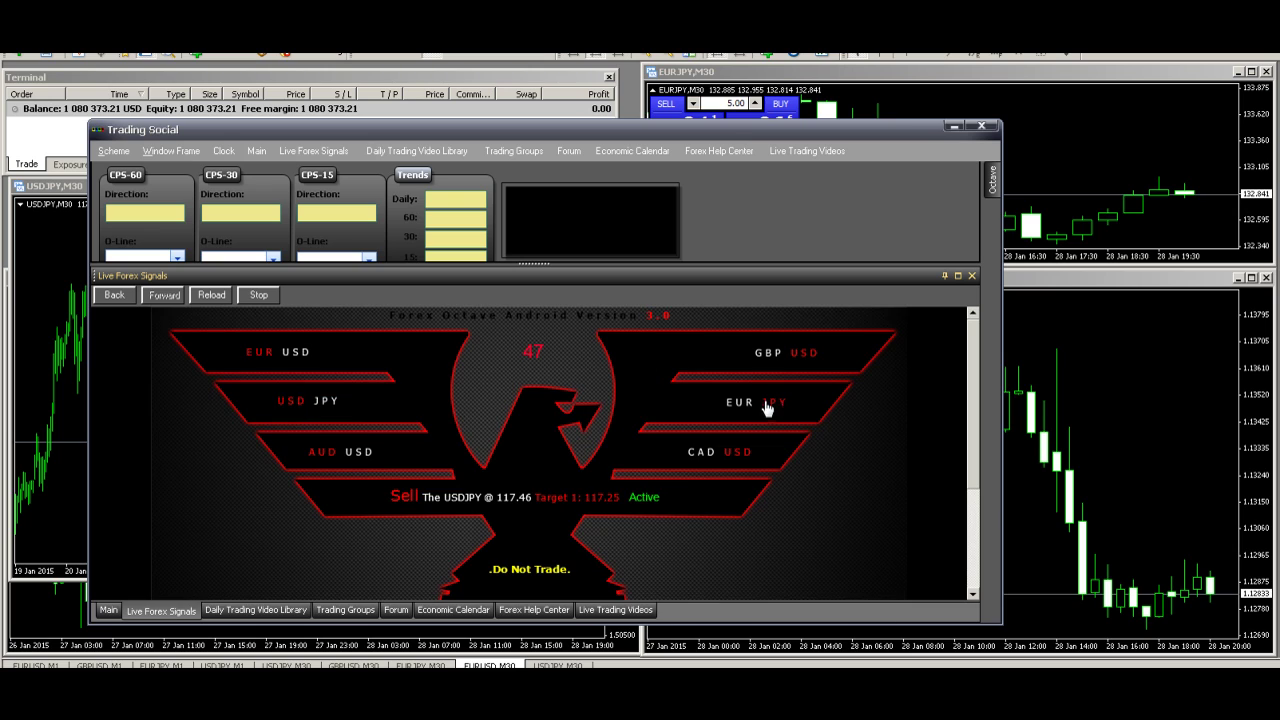
{"action": "left_click", "coordinate": [771, 358]}
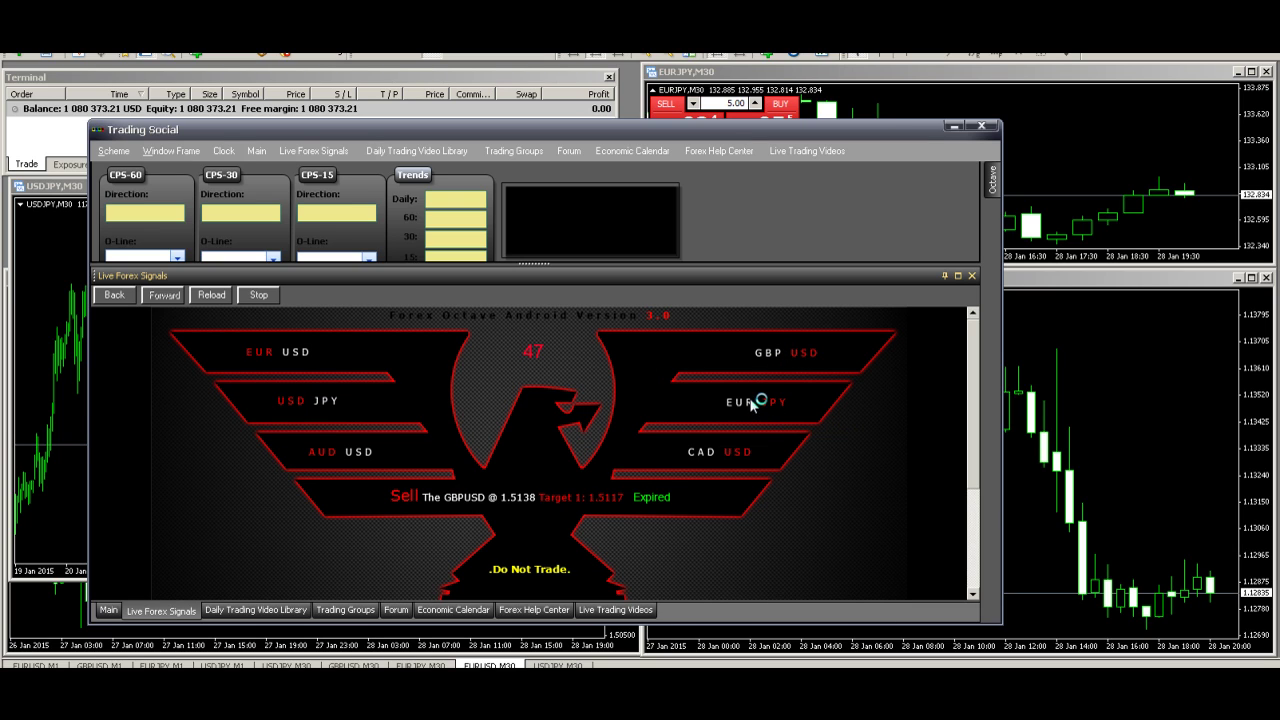
{"action": "left_click", "coordinate": [752, 406]}
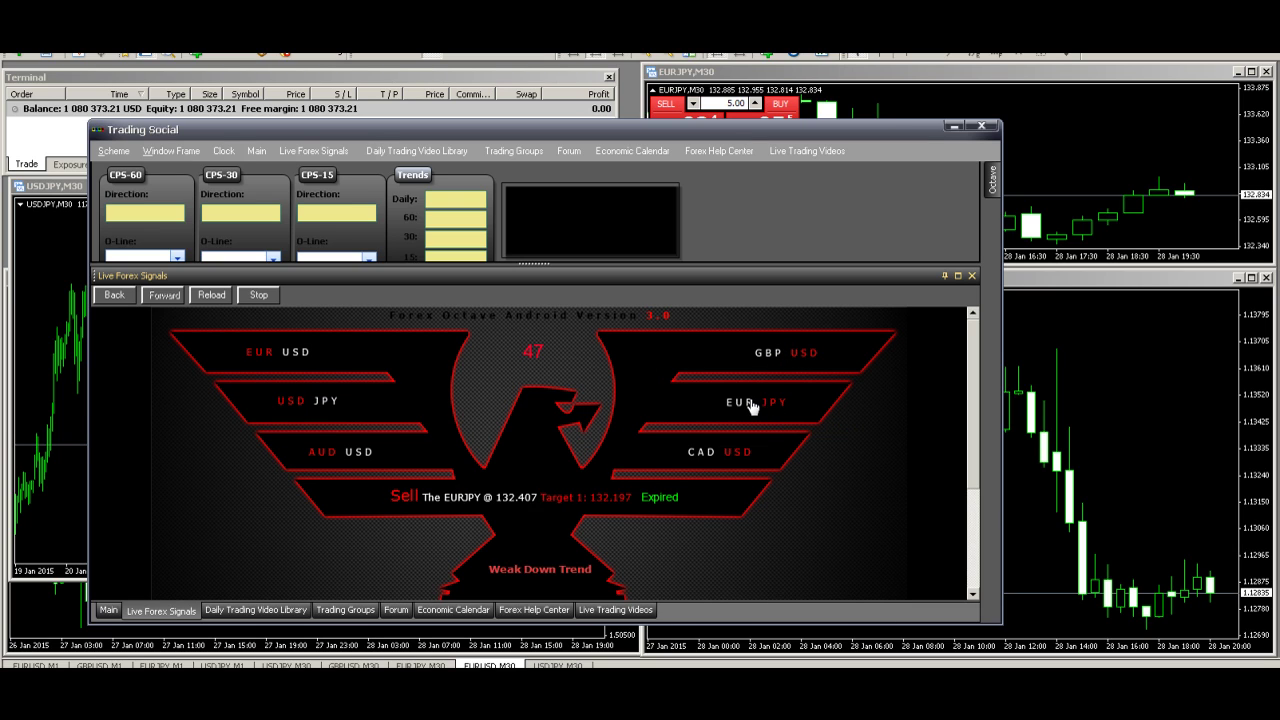
{"action": "left_click", "coordinate": [358, 454]}
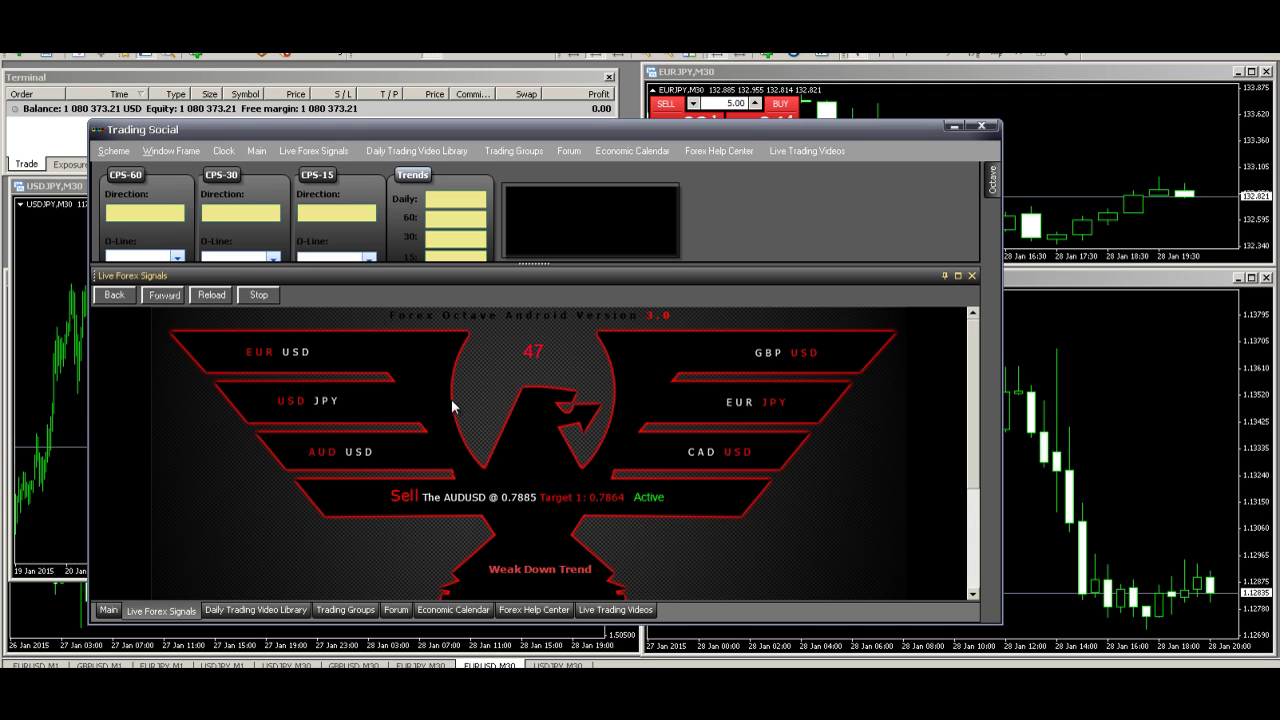
{"action": "left_click", "coordinate": [313, 410]}
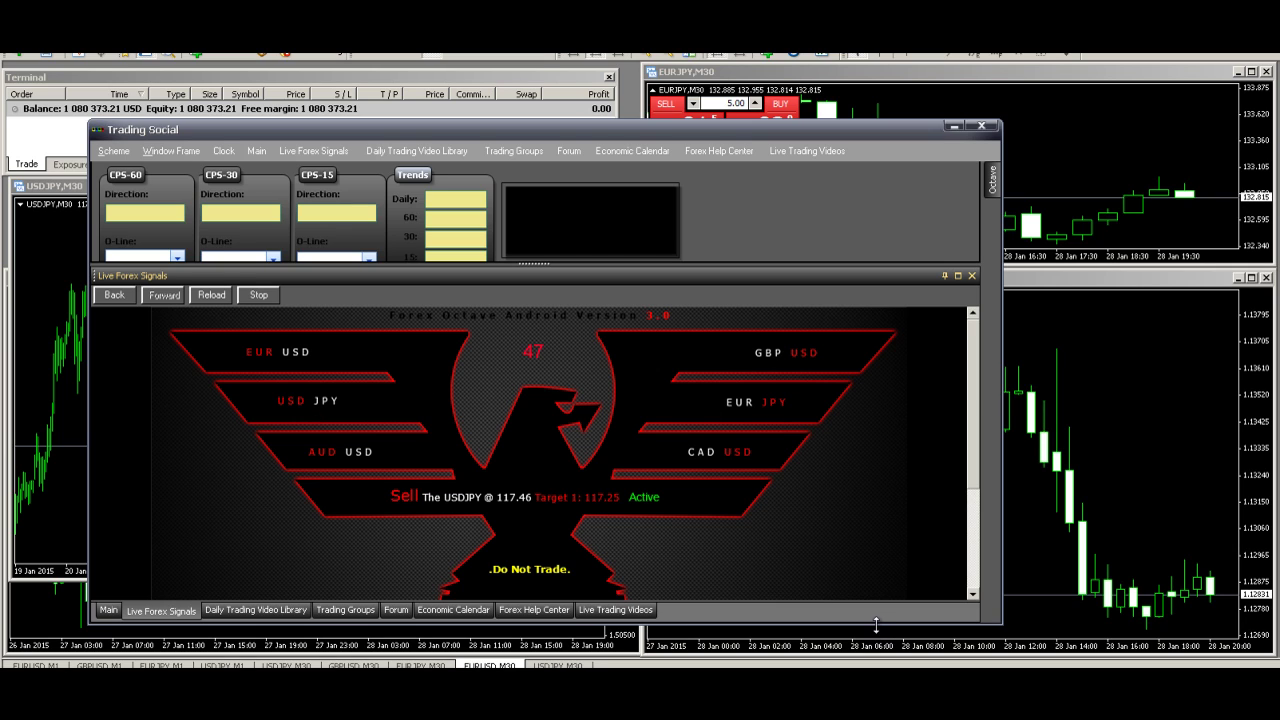
Extend the Trading Social window downward and inspect the USD JPY signal's trend gauge.
{"action": "left_click_drag", "start_coordinate": [875, 625], "coordinate": [873, 658]}
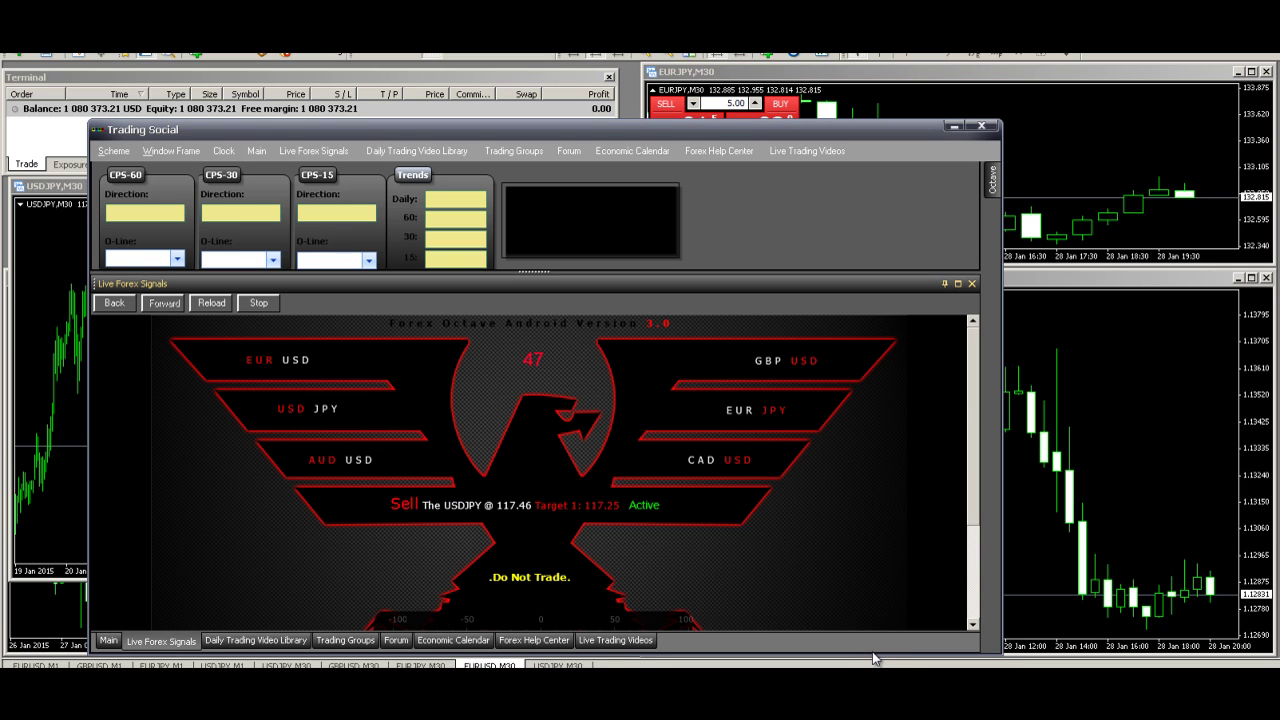
{"action": "left_click", "coordinate": [746, 116]}
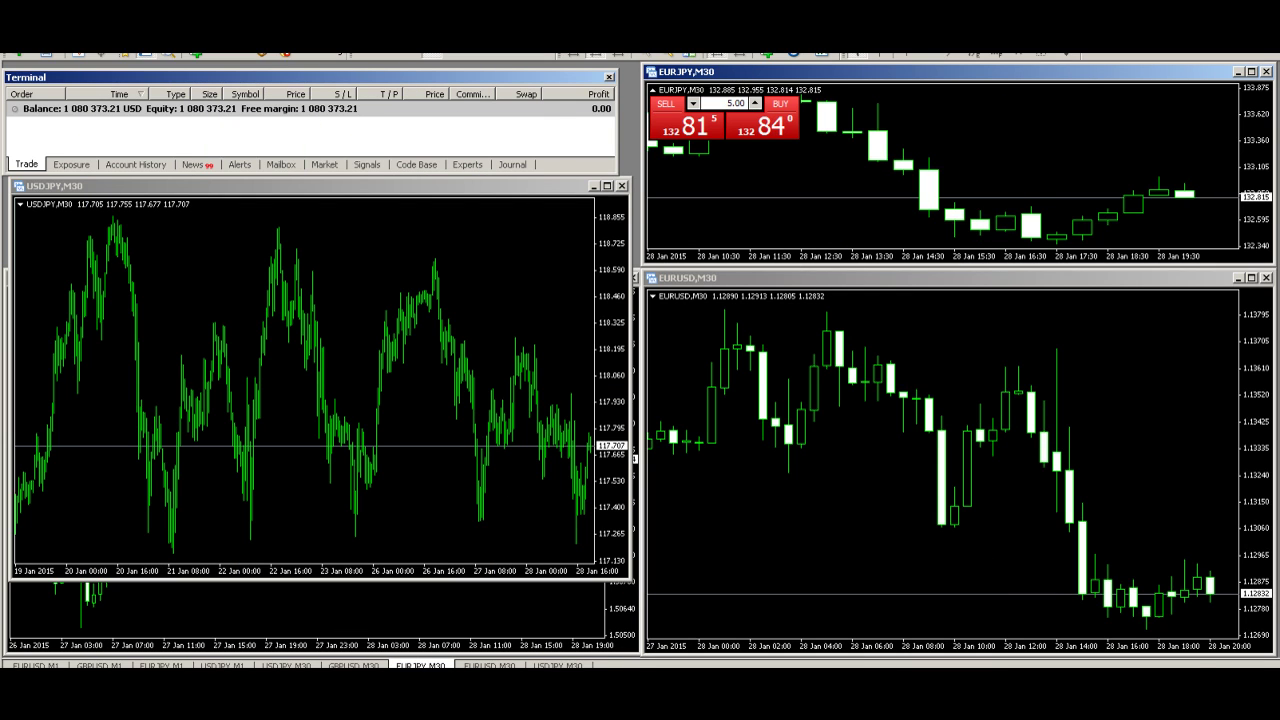
{"action": "key", "text": "alt+Tab"}
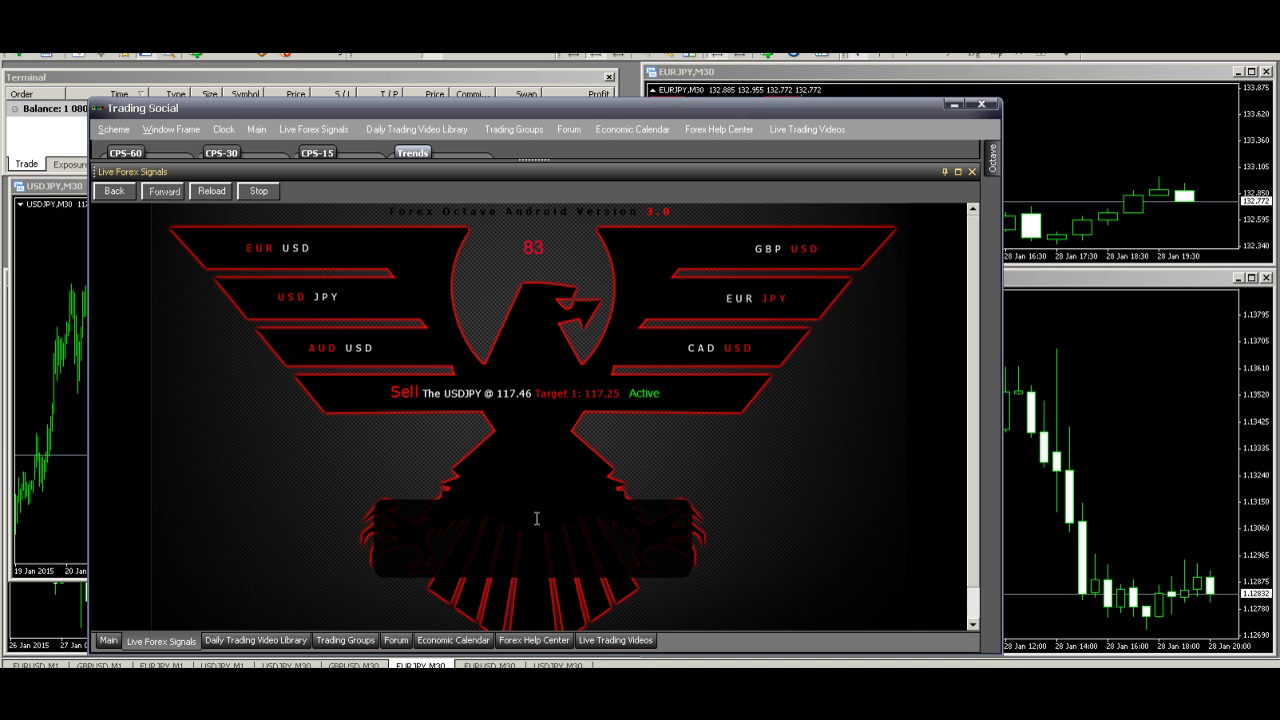
{"action": "mouse_move", "coordinate": [470, 542]}
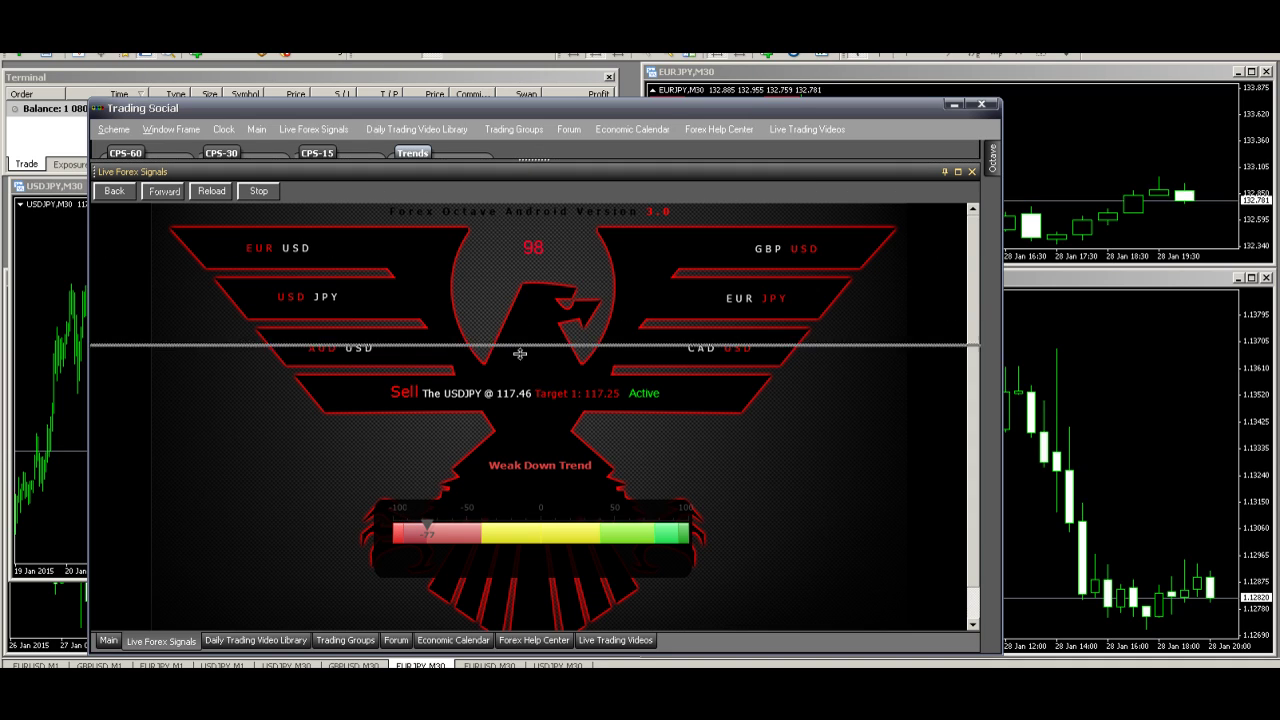
Shrink the Live Forex Signals pane to uncover the Pivots panel and move the window off the USDJPY chart.
{"action": "left_click_drag", "start_coordinate": [517, 379], "coordinate": [505, 612]}
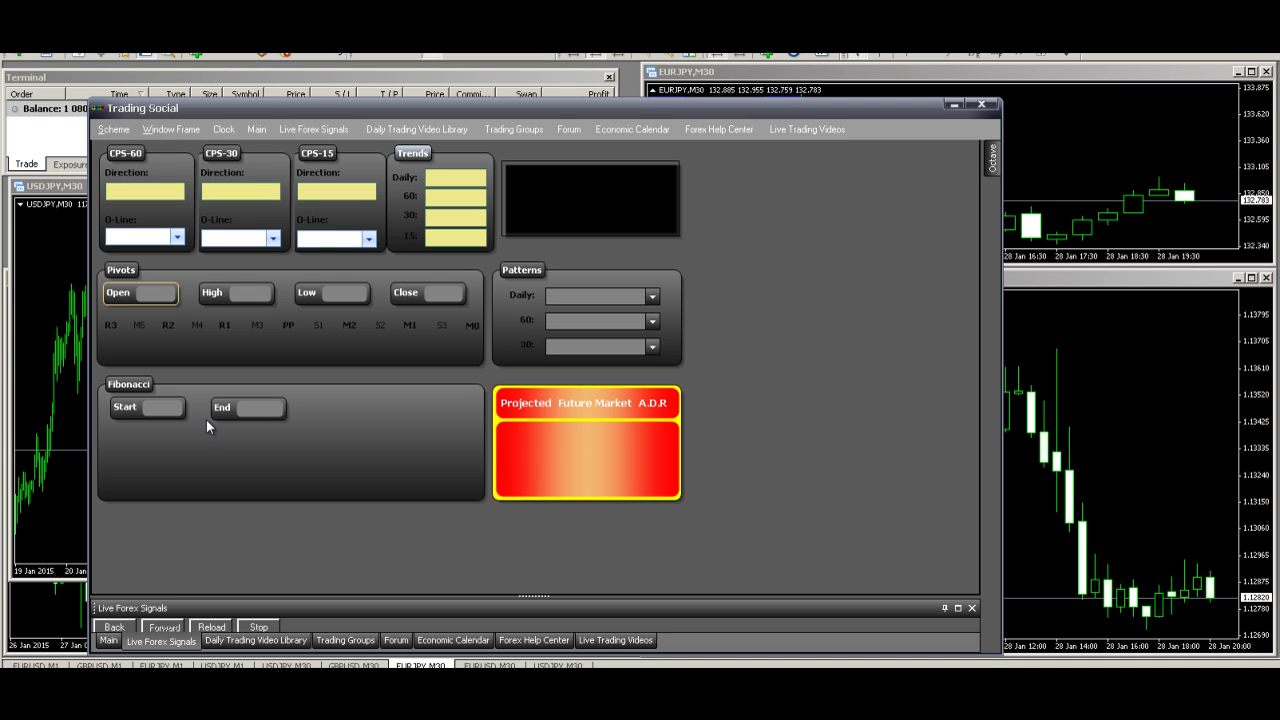
{"action": "left_click_drag", "start_coordinate": [503, 110], "coordinate": [715, 136]}
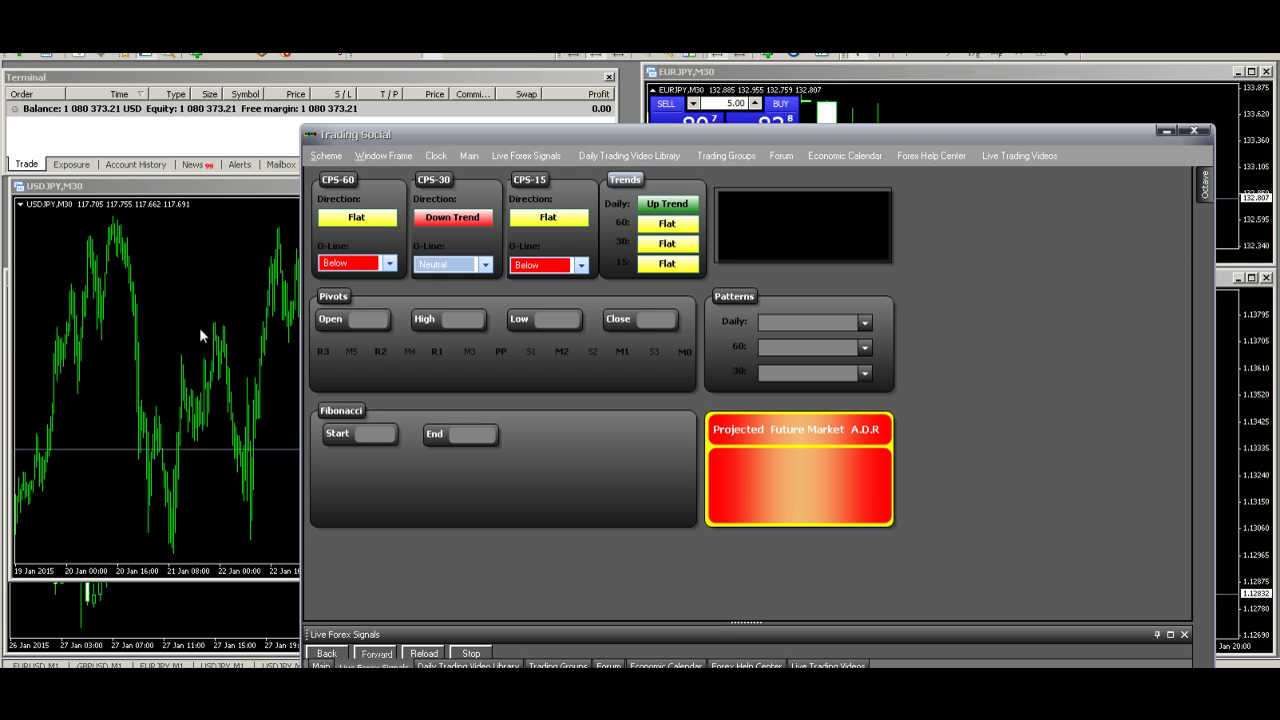
{"action": "left_click", "coordinate": [355, 324]}
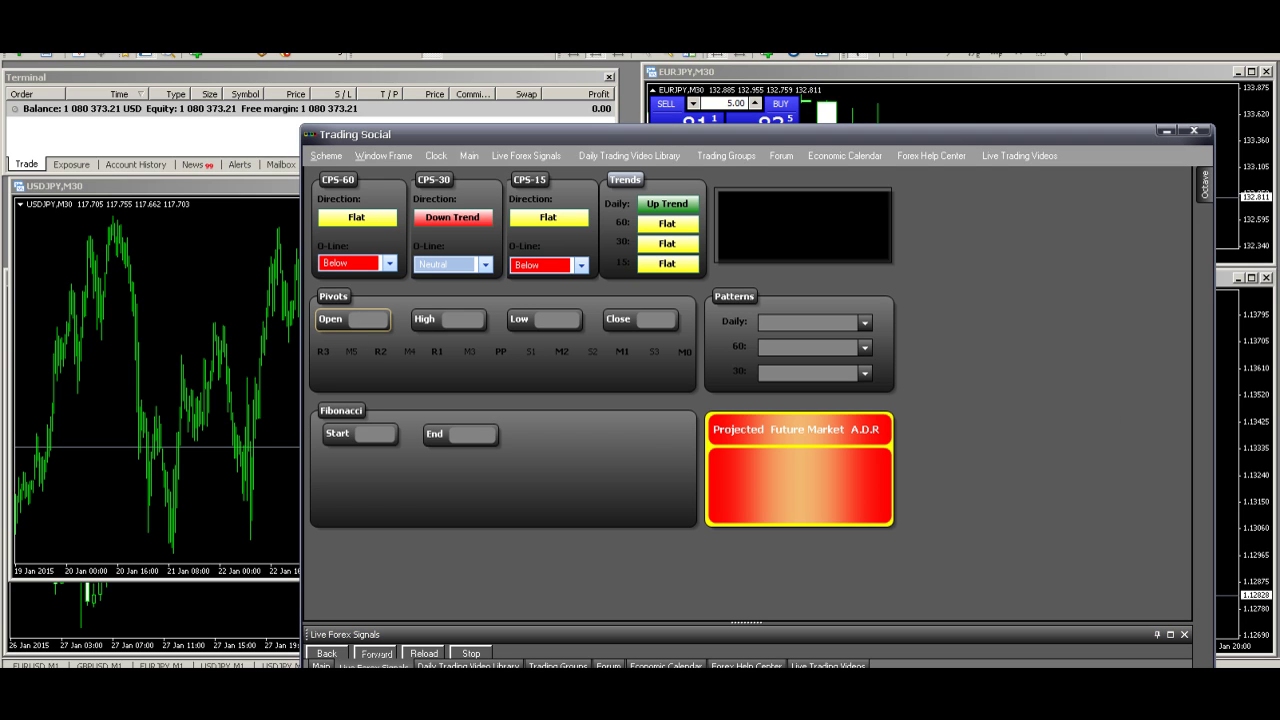
Switch to the MetaTrader USDJPY M30 chart and turn on its period separators.
{"action": "left_click", "coordinate": [177, 337]}
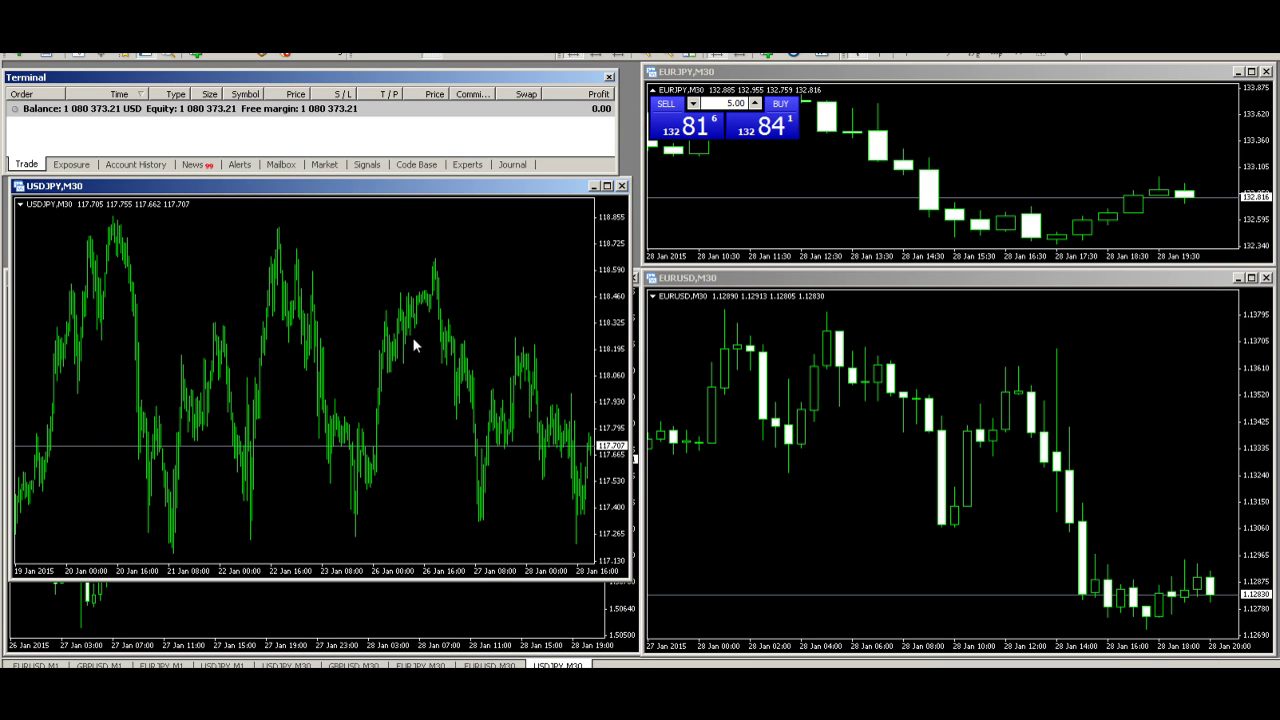
{"action": "right_click", "coordinate": [334, 243]}
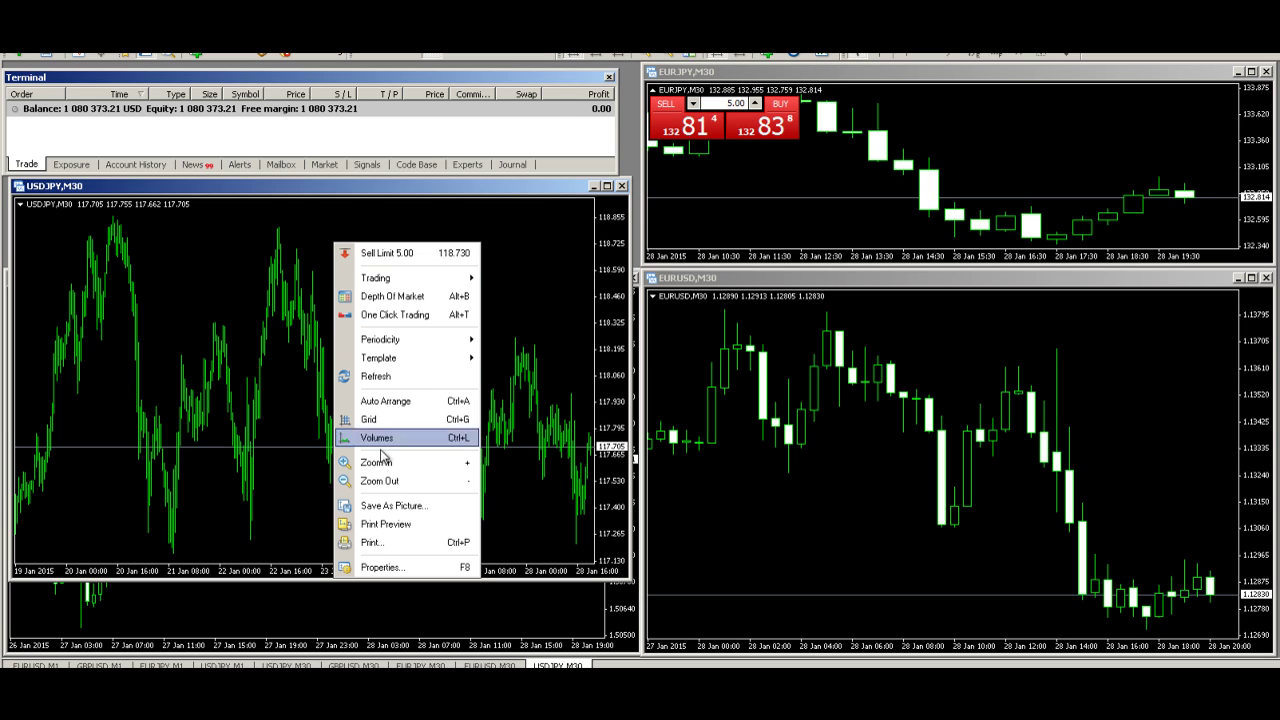
{"action": "left_click", "coordinate": [377, 567]}
{"action": "left_click", "coordinate": [884, 231]}
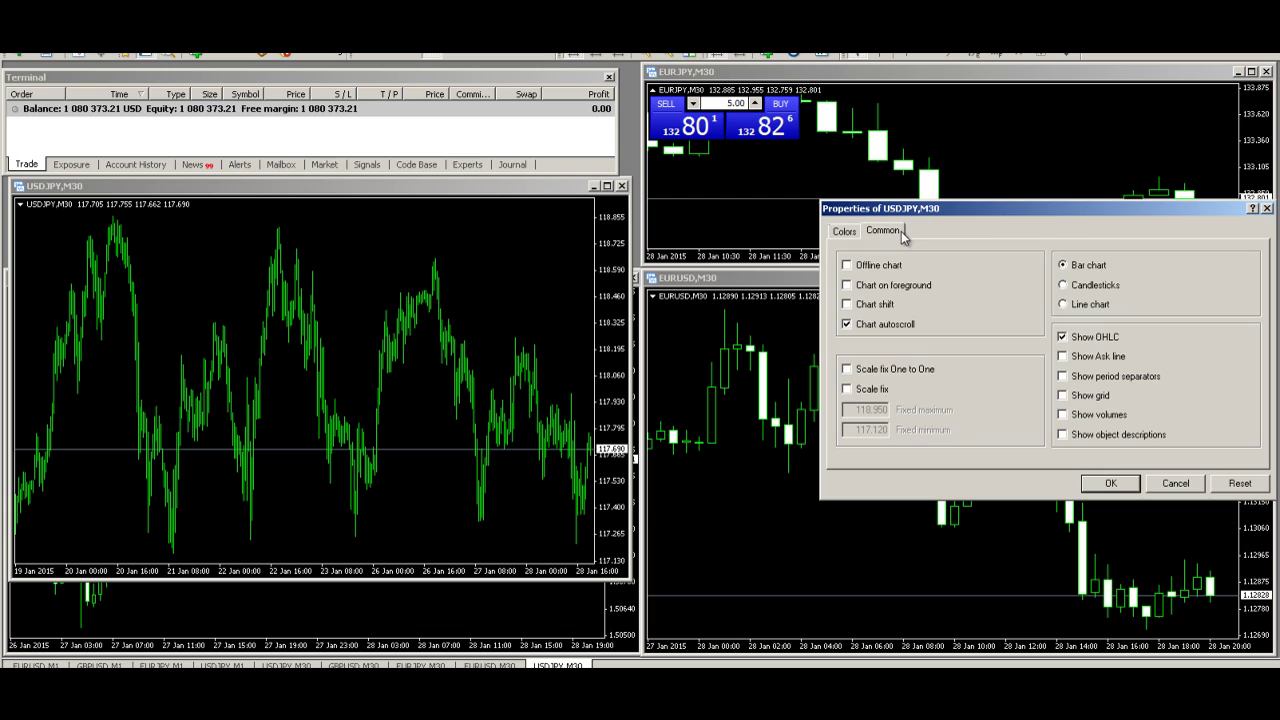
{"action": "left_click", "coordinate": [1062, 376]}
{"action": "left_click", "coordinate": [1100, 483]}
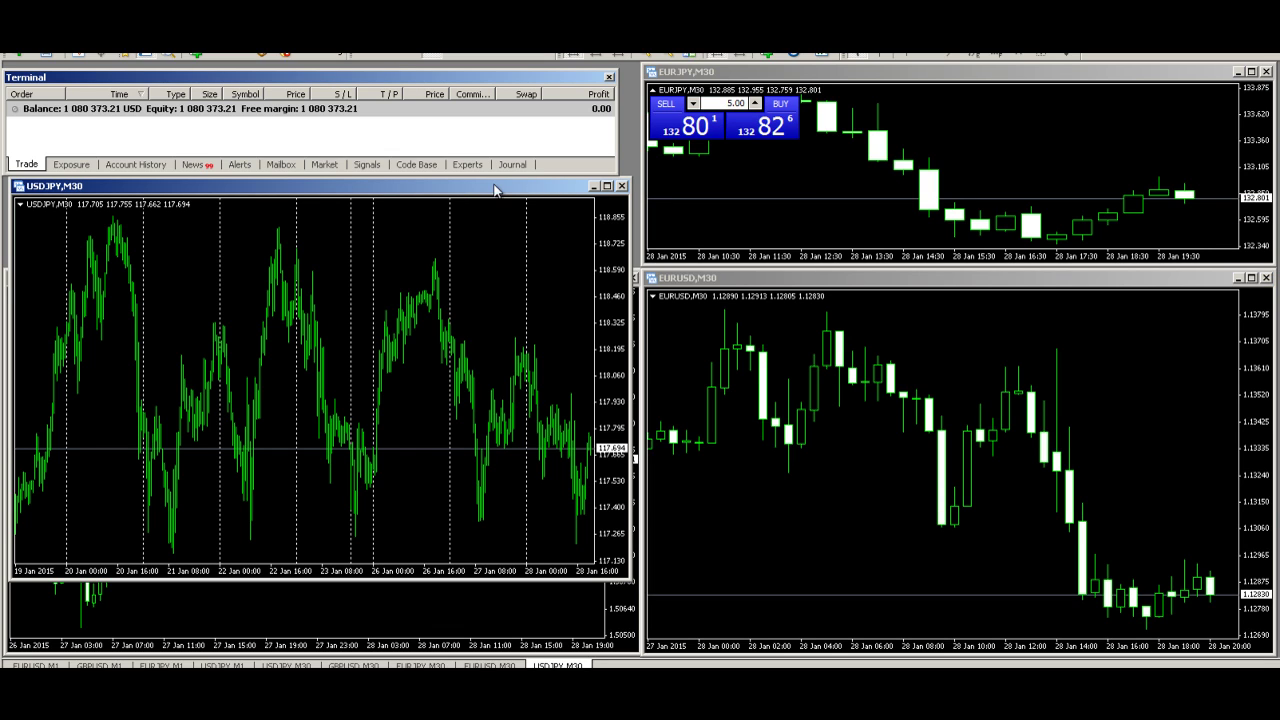
Shift the USDJPY chart window slightly and read the 28 January open, high and low prices with the crosshair.
{"action": "left_click_drag", "start_coordinate": [517, 193], "coordinate": [497, 197]}
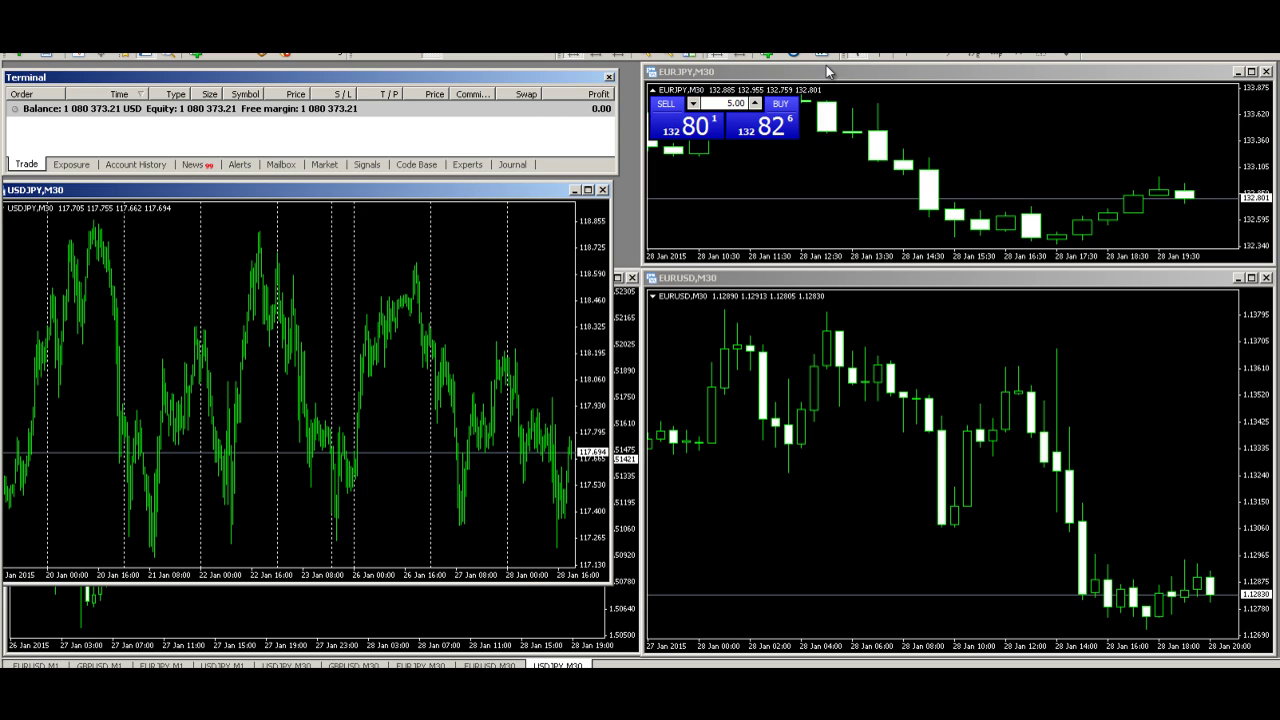
{"action": "left_click", "coordinate": [878, 57]}
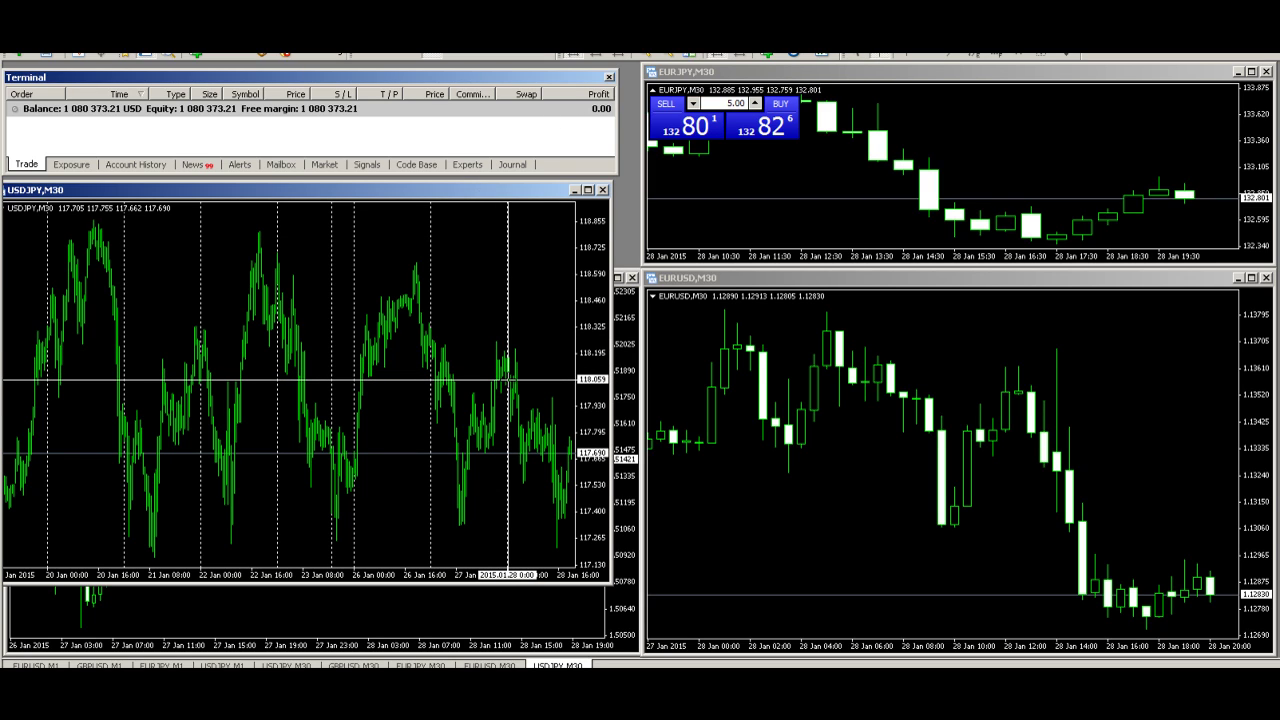
{"action": "mouse_move", "coordinate": [506, 374]}
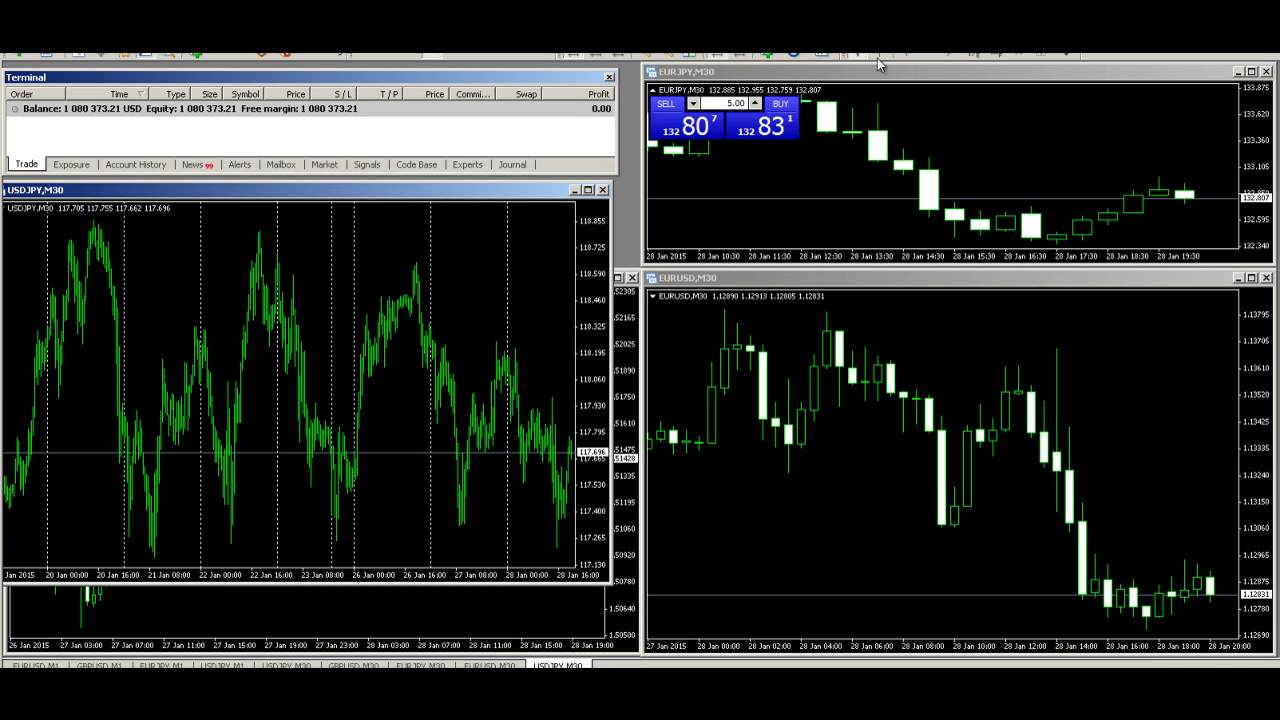
{"action": "middle_click", "coordinate": [543, 332]}
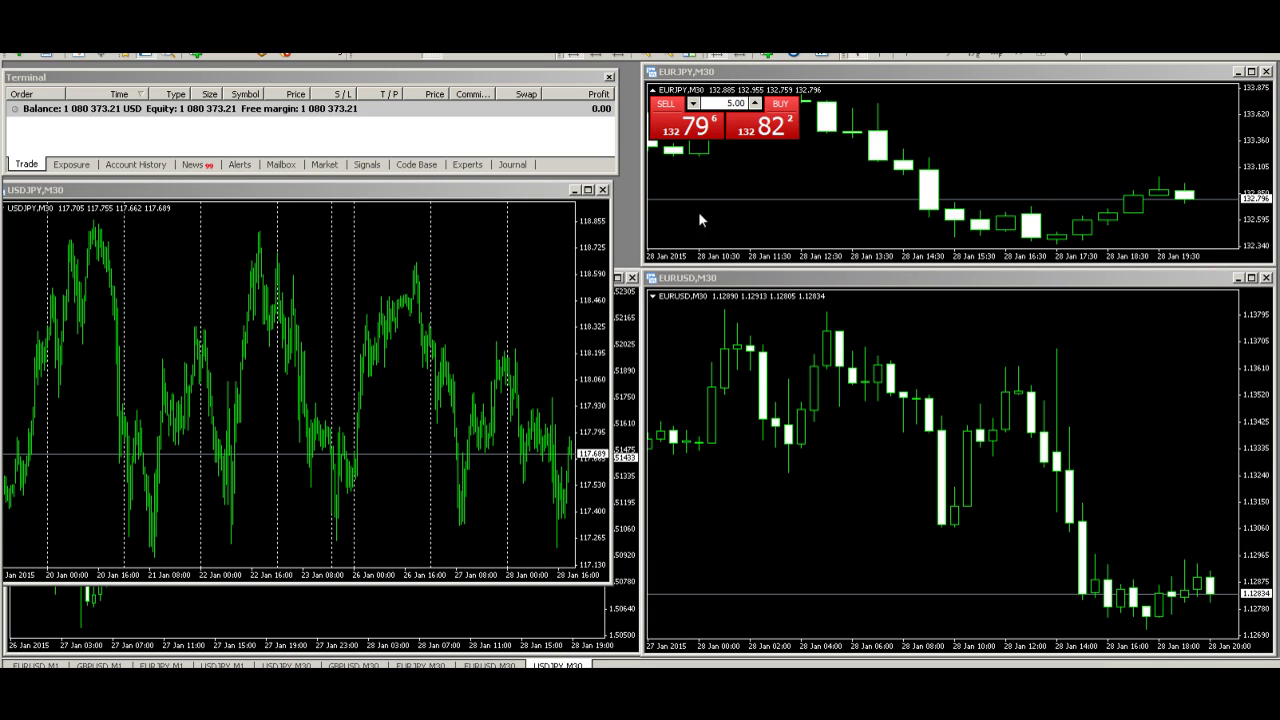
{"action": "middle_click", "coordinate": [556, 560]}
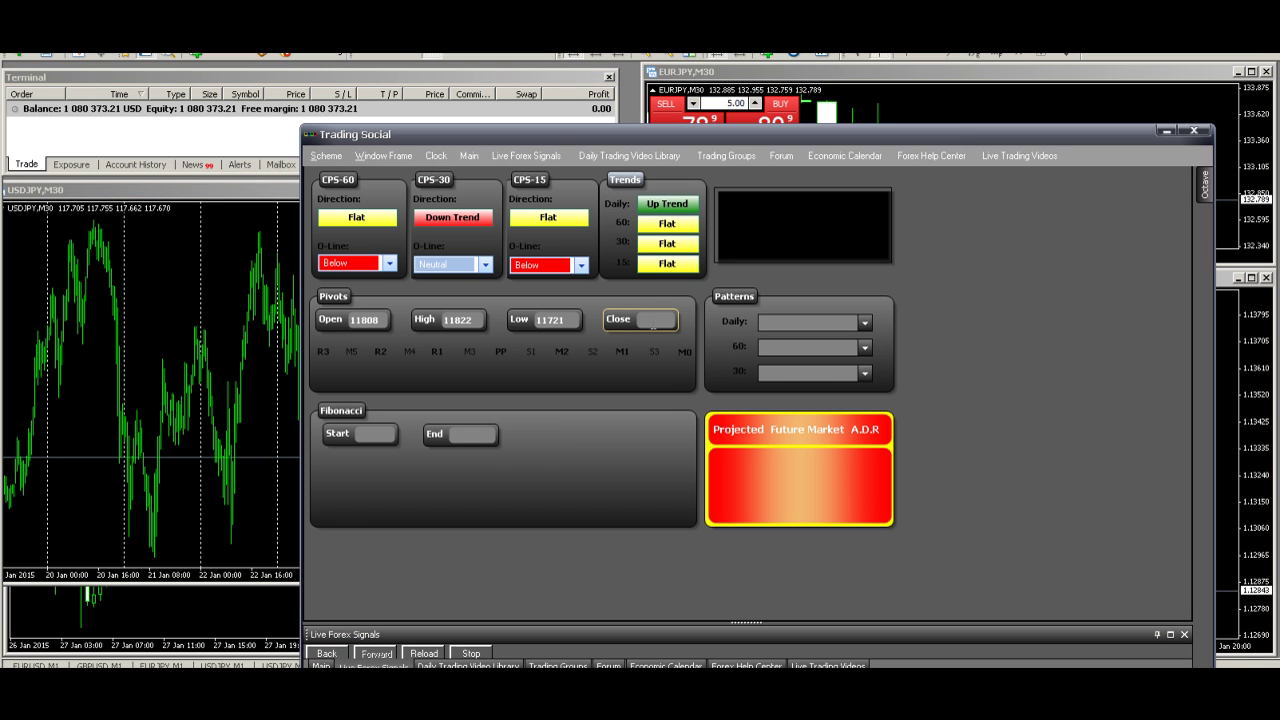
Complete the Pivots price set for USDJPY with a Close of 11767.
{"action": "left_click", "coordinate": [653, 320]}
{"action": "type", "text": "11"}
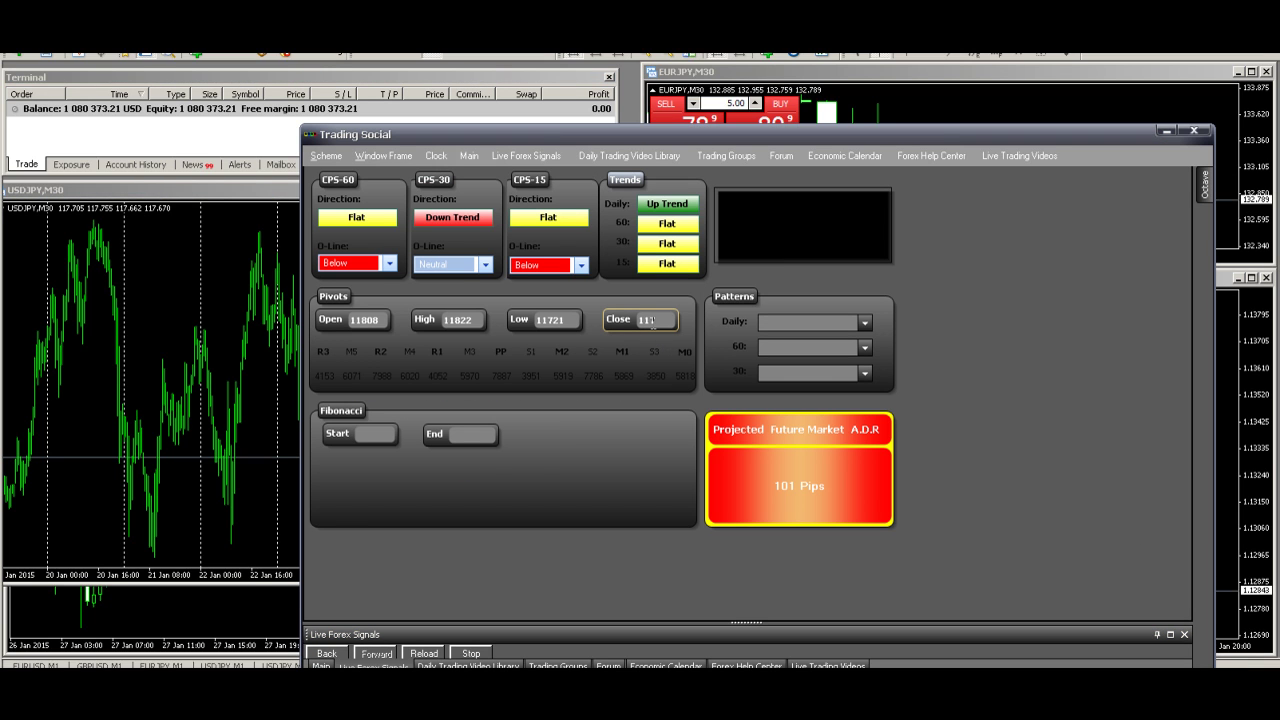
{"action": "type", "text": "7"}
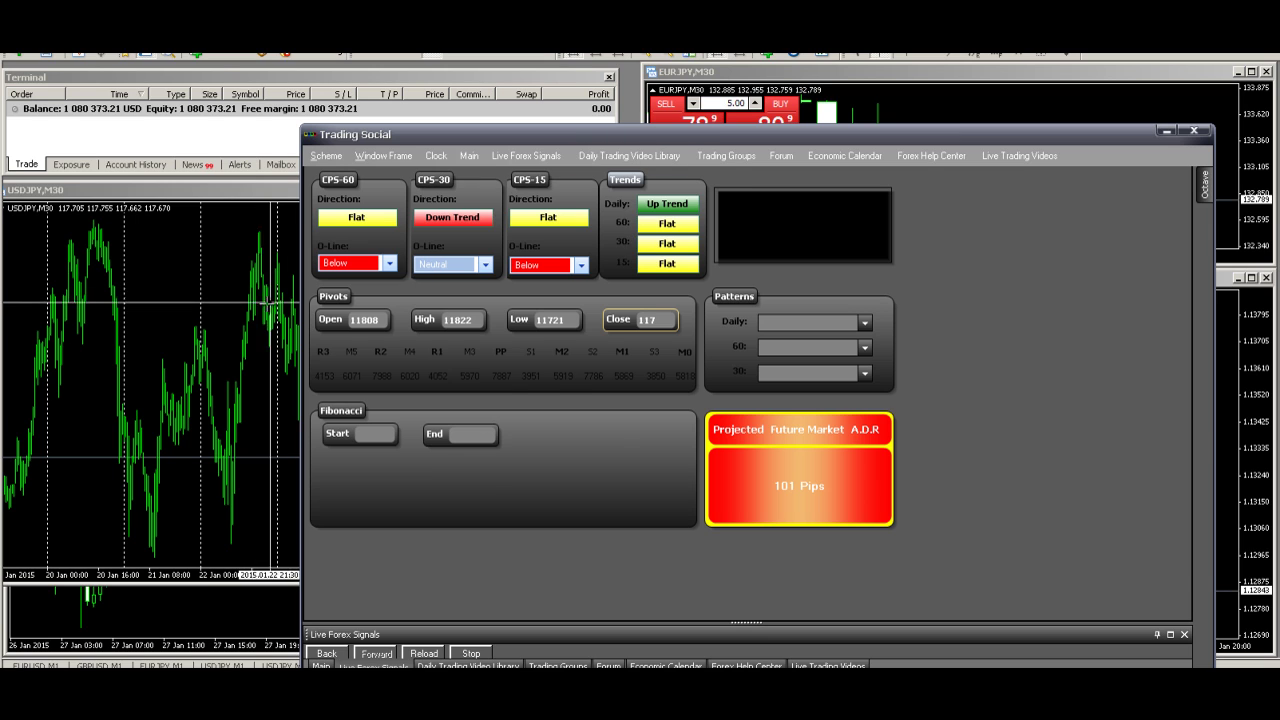
{"action": "left_click", "coordinate": [1194, 131]}
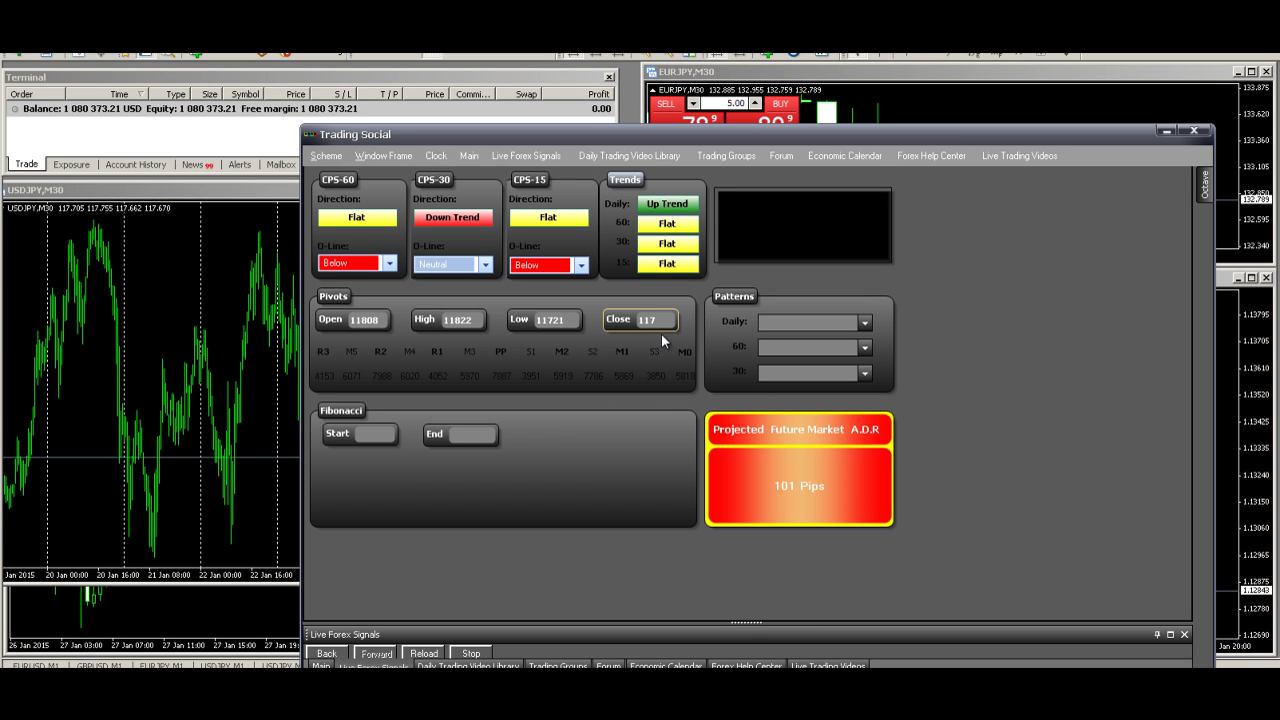
{"action": "type", "text": "7"}
Calculate the Fibonacci levels from a Start of 11822 and an End of 11721.
{"action": "left_click", "coordinate": [360, 433]}
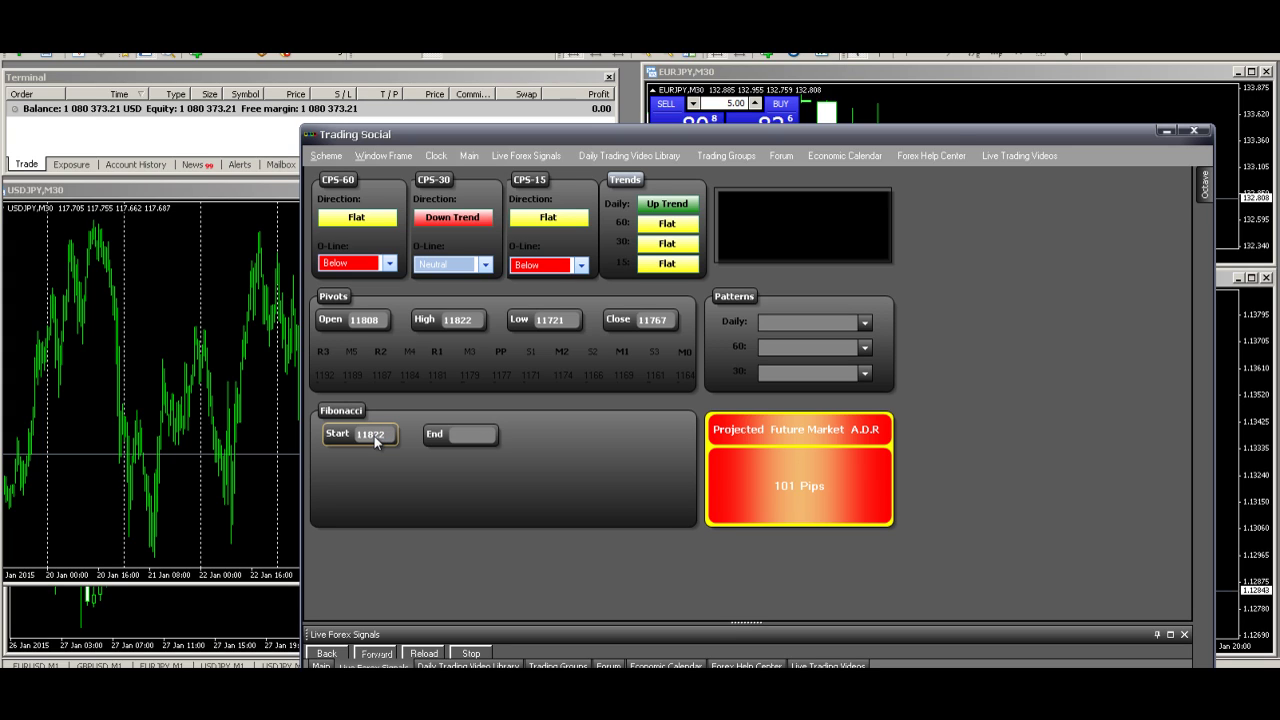
{"action": "key", "text": "Tab"}
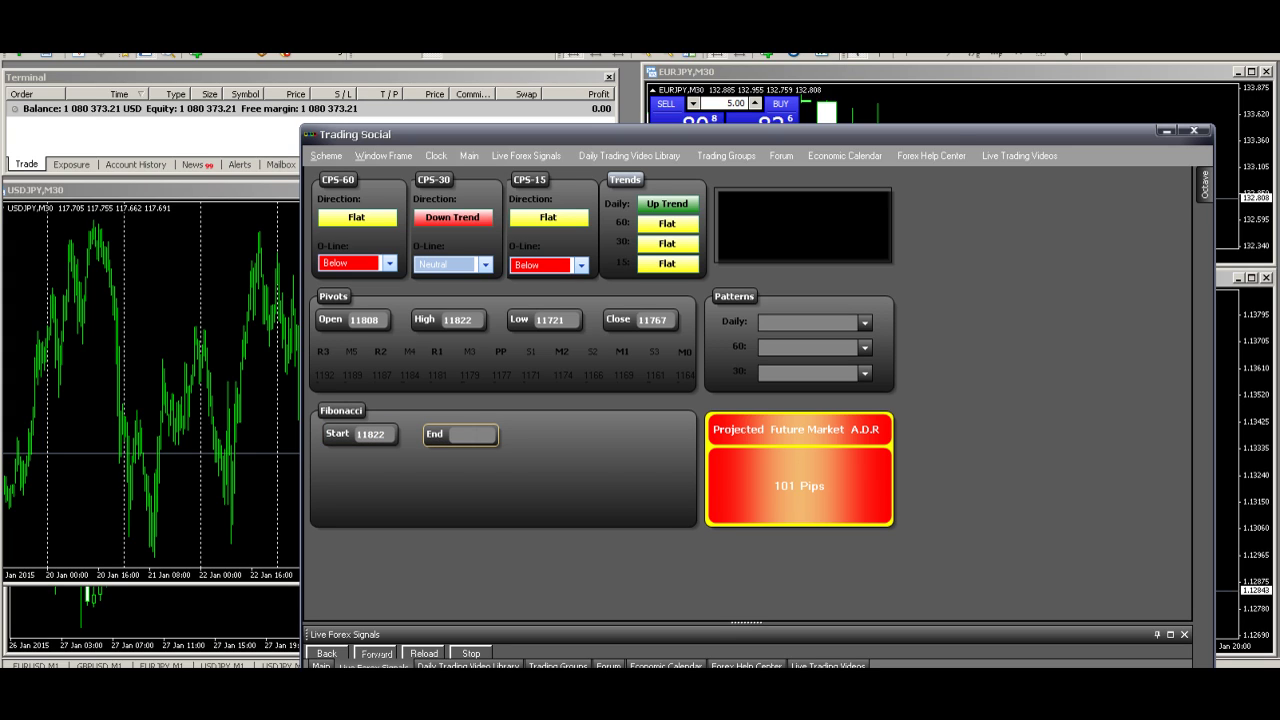
{"action": "type", "text": "117"}
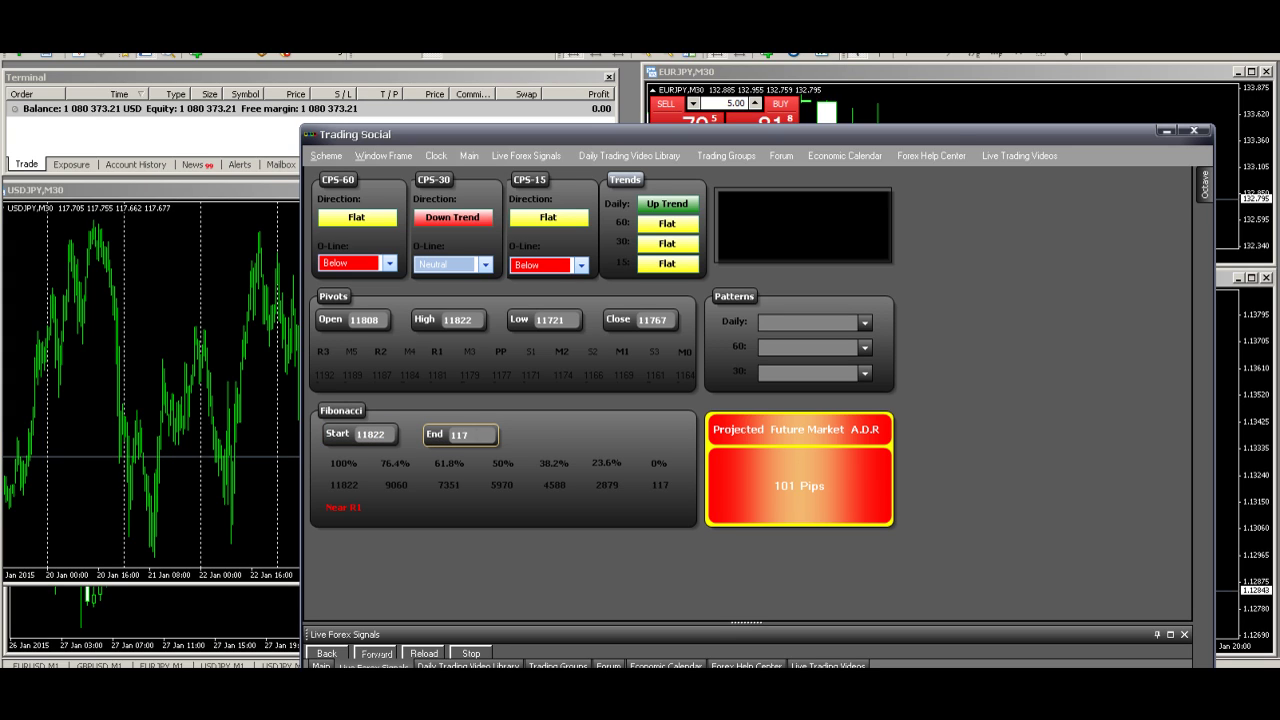
{"action": "type", "text": "21"}
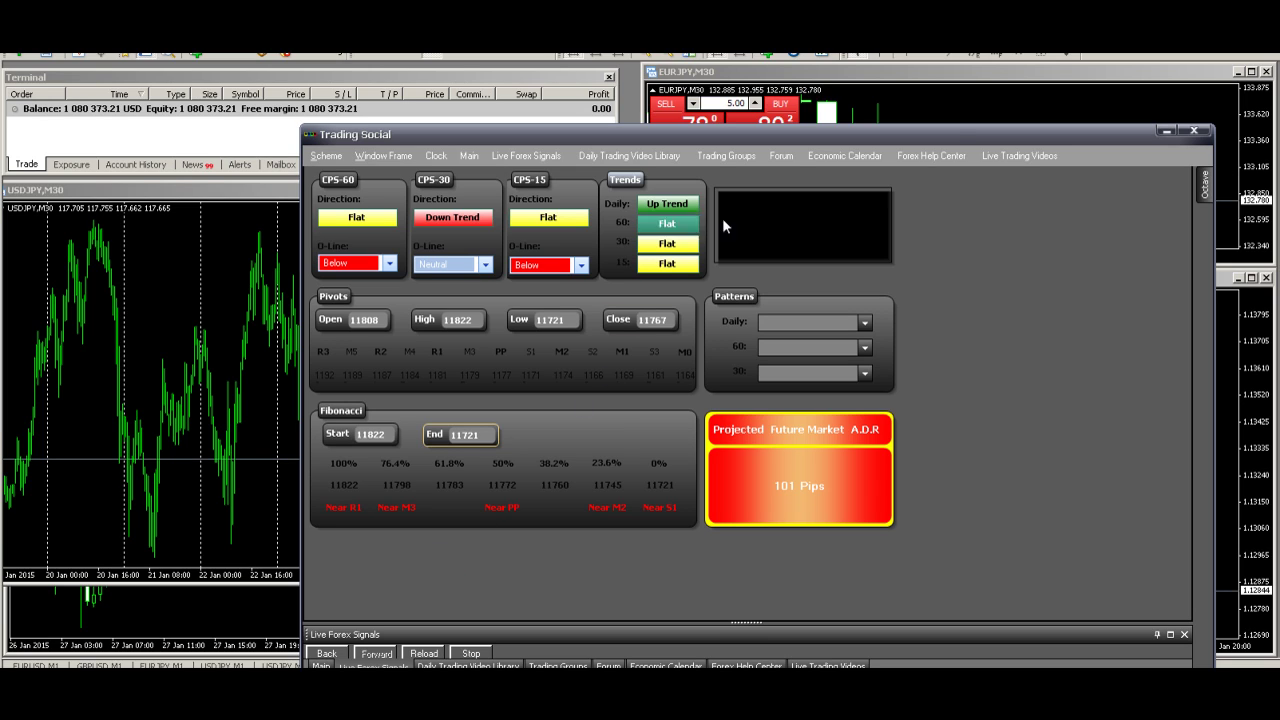
Enlarge the Live Forex Signals pane and set the Octave target calculator to Down Trend.
{"action": "left_click_drag", "start_coordinate": [784, 142], "coordinate": [545, 92]}
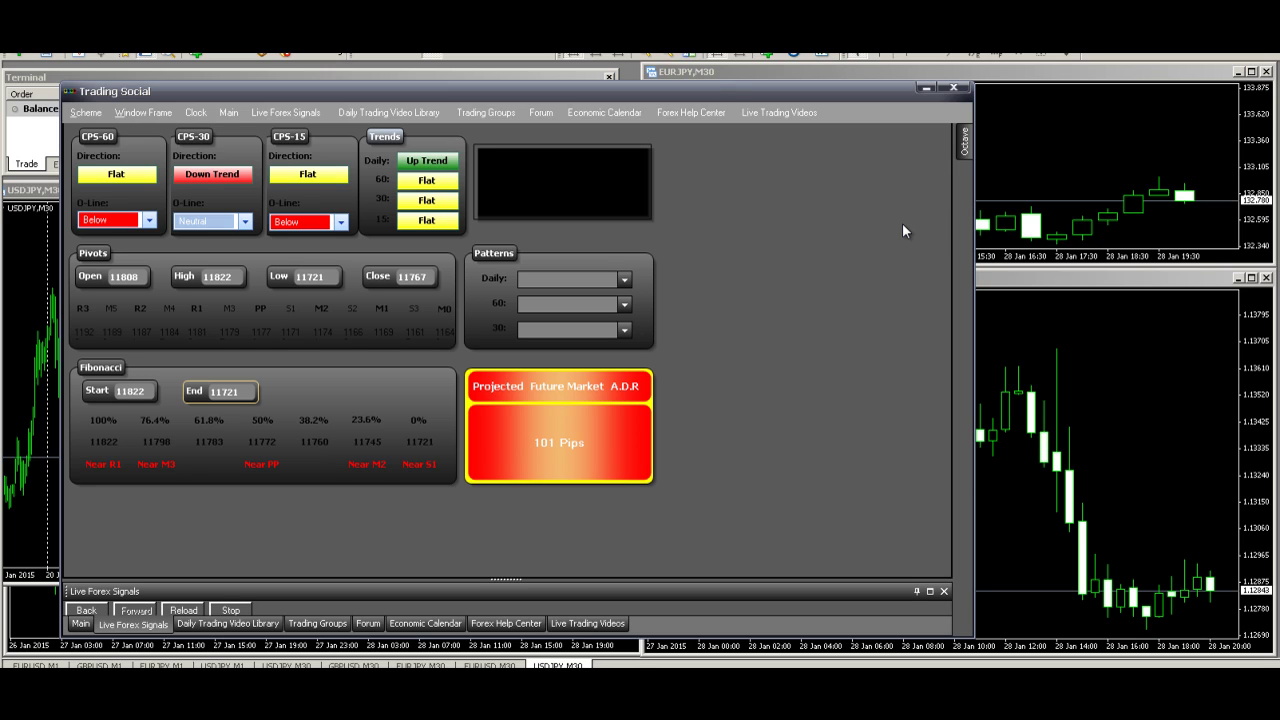
{"action": "left_click", "coordinate": [962, 150]}
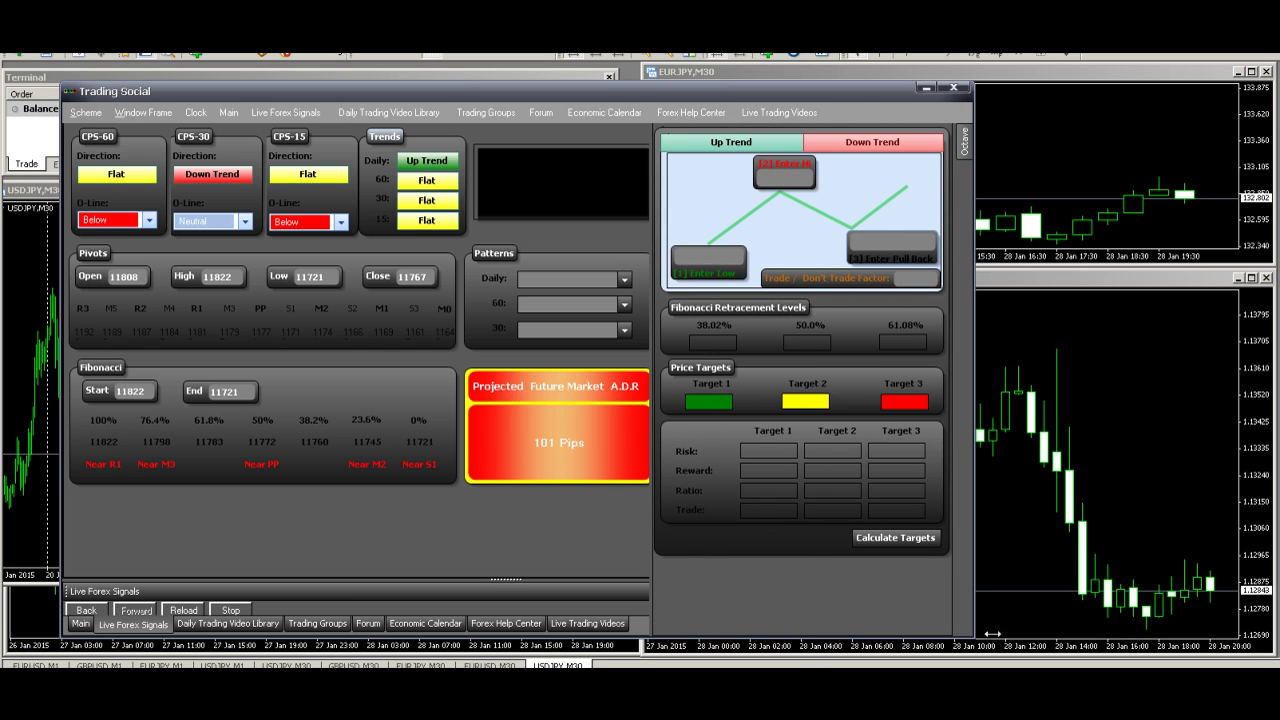
{"action": "left_click_drag", "start_coordinate": [501, 581], "coordinate": [472, 199]}
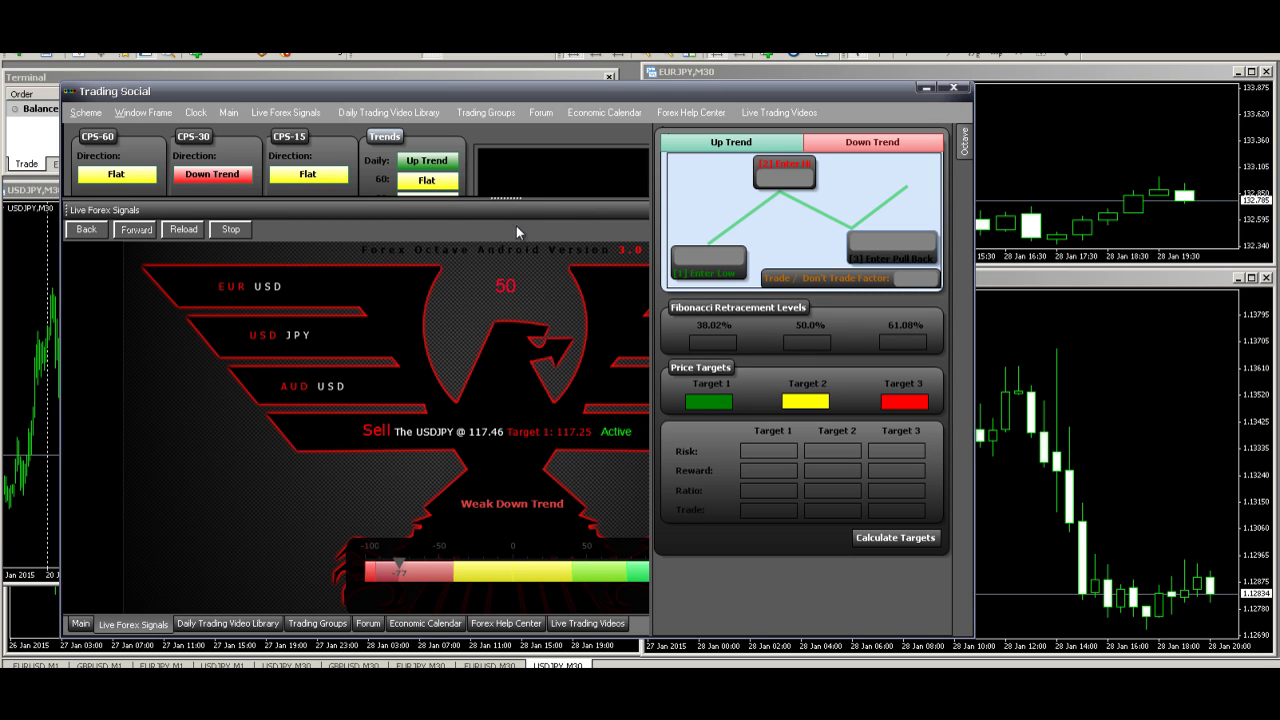
{"action": "left_click", "coordinate": [856, 146]}
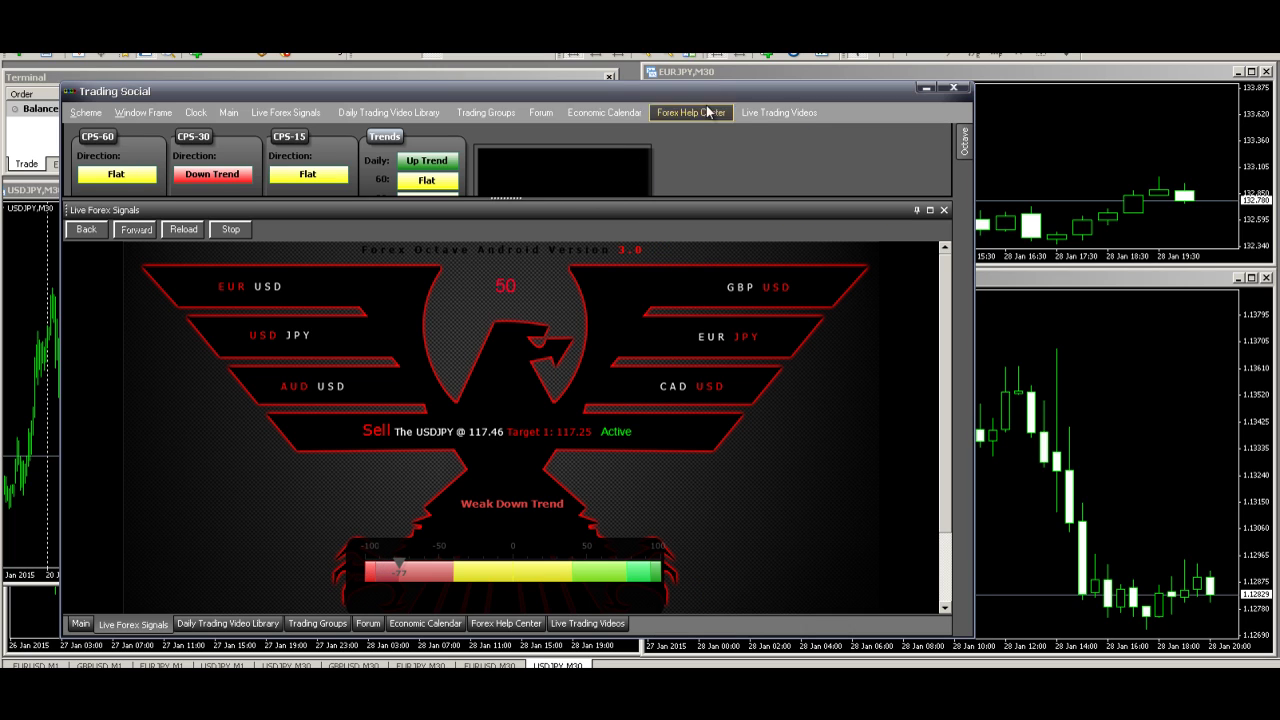
{"action": "left_click", "coordinate": [598, 56]}
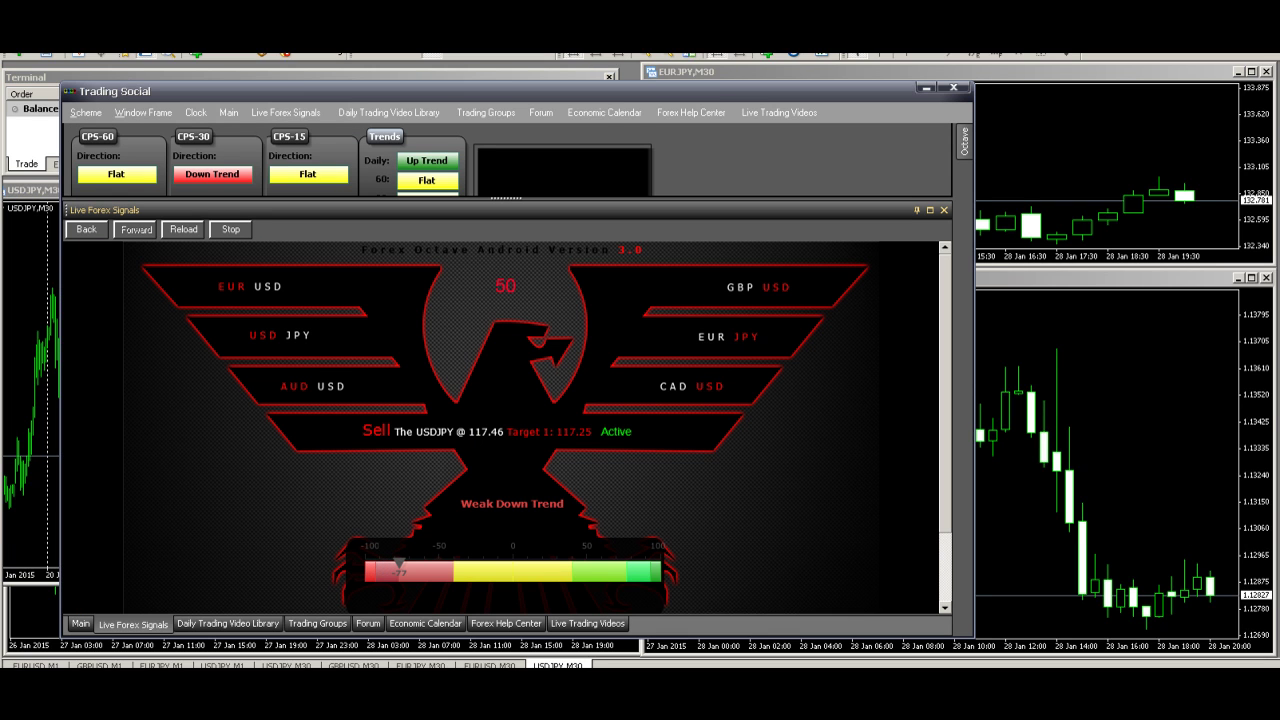
{"action": "left_click", "coordinate": [964, 148]}
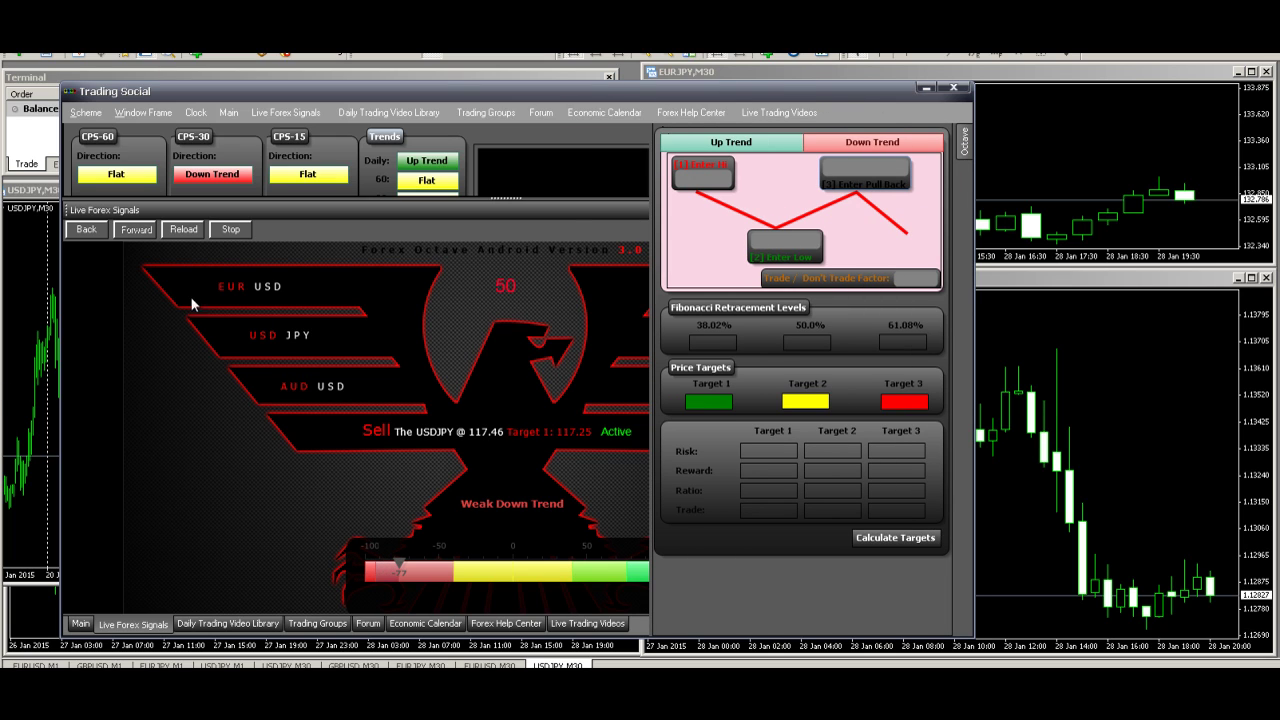
Move the Trading Social window off the USDJPY chart, then zoom the chart in two levels and display it as candlesticks.
{"action": "left_click_drag", "start_coordinate": [383, 96], "coordinate": [657, 93]}
{"action": "left_click", "coordinate": [161, 351]}
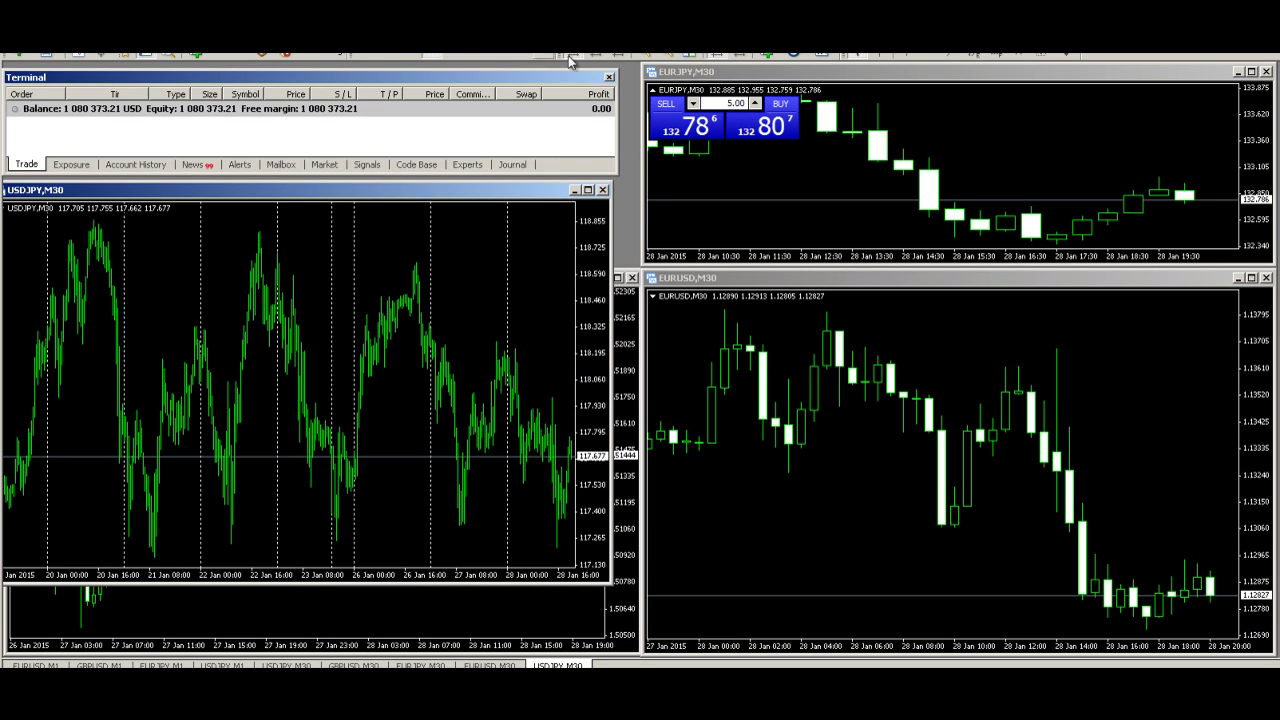
{"action": "left_click", "coordinate": [637, 58]}
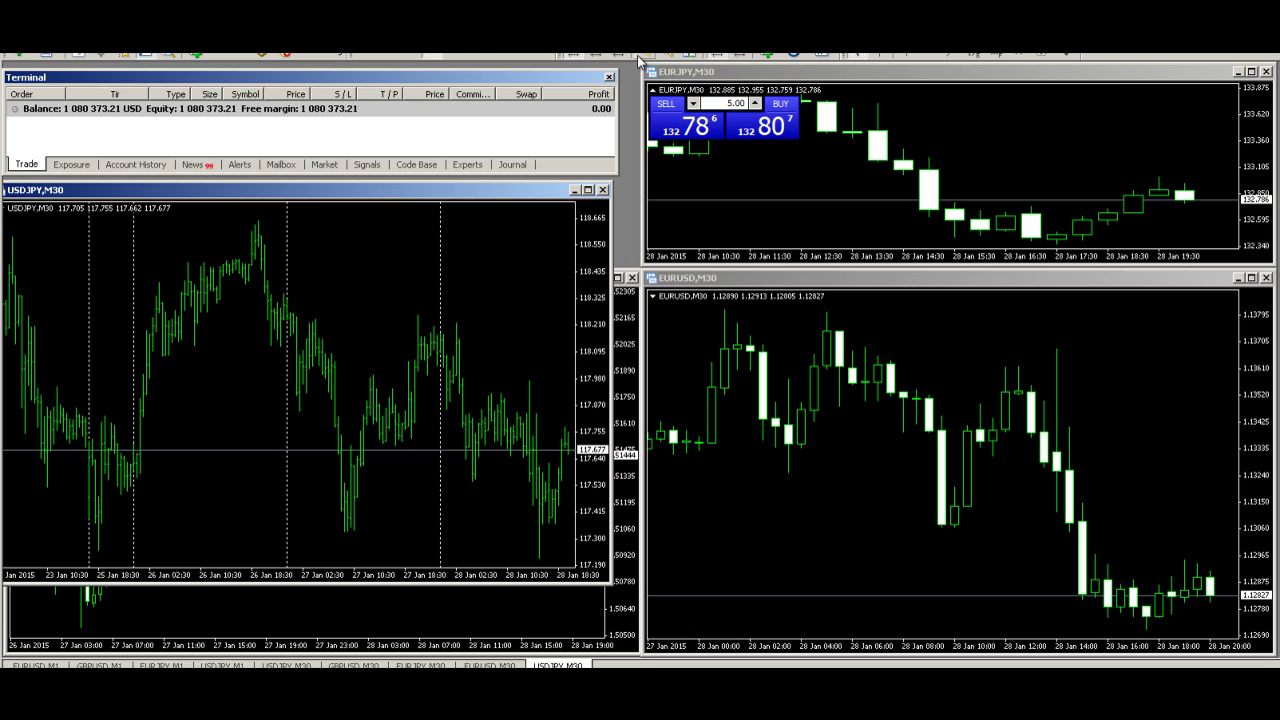
{"action": "left_click", "coordinate": [637, 58]}
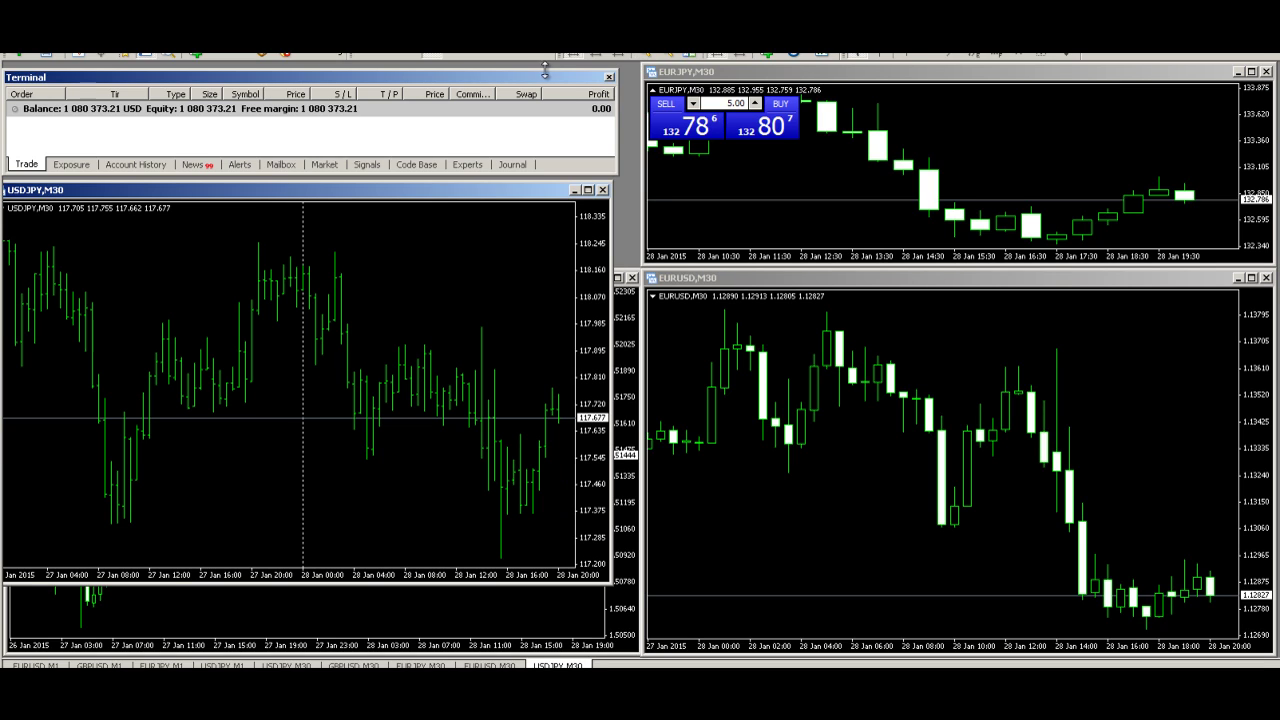
{"action": "left_click", "coordinate": [598, 58]}
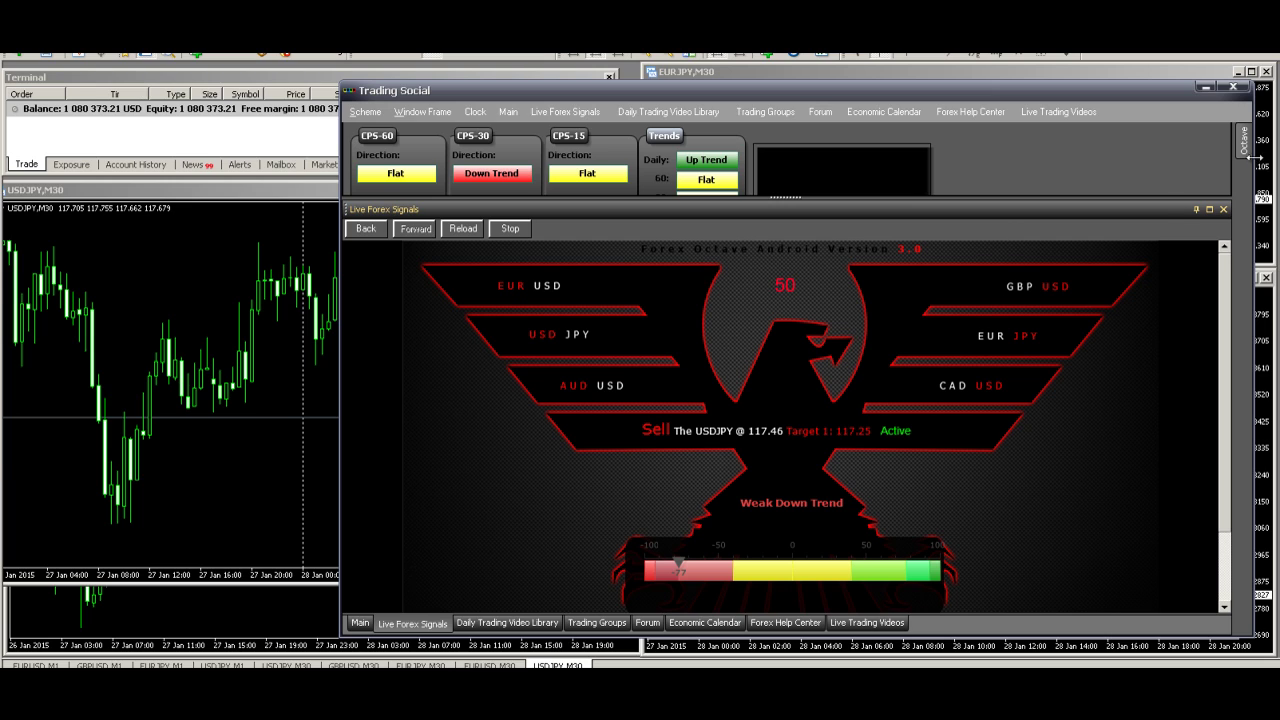
Enter 11797 as the high and 11721 as the low in the Down Trend calculator, using the USDJPY chart prices.
{"action": "mouse_move", "coordinate": [1250, 150]}
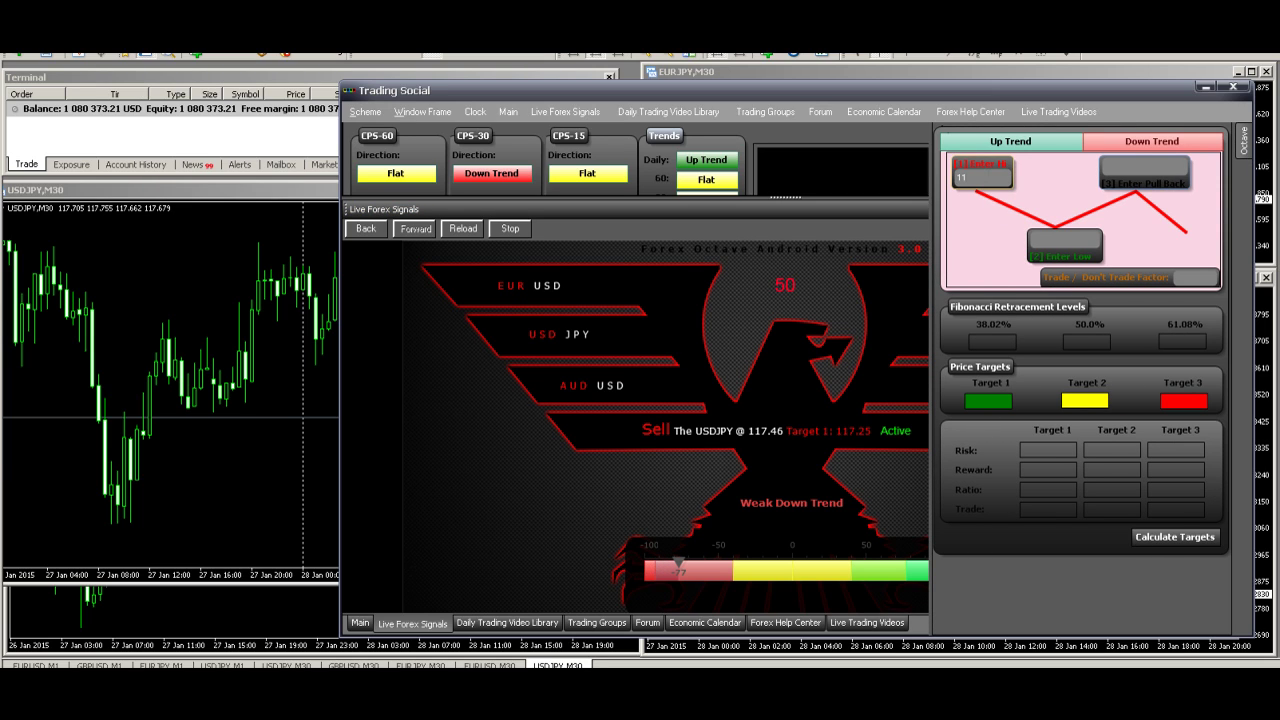
{"action": "type", "text": "97"}
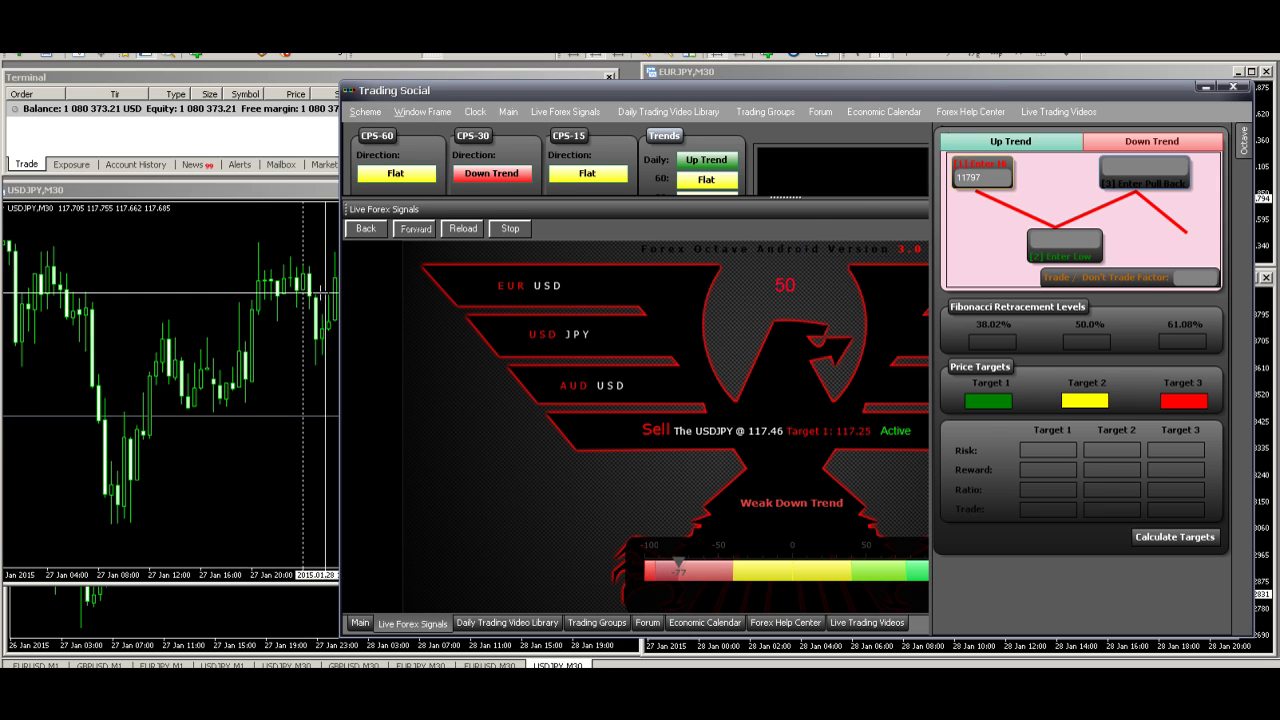
{"action": "left_click", "coordinate": [320, 292]}
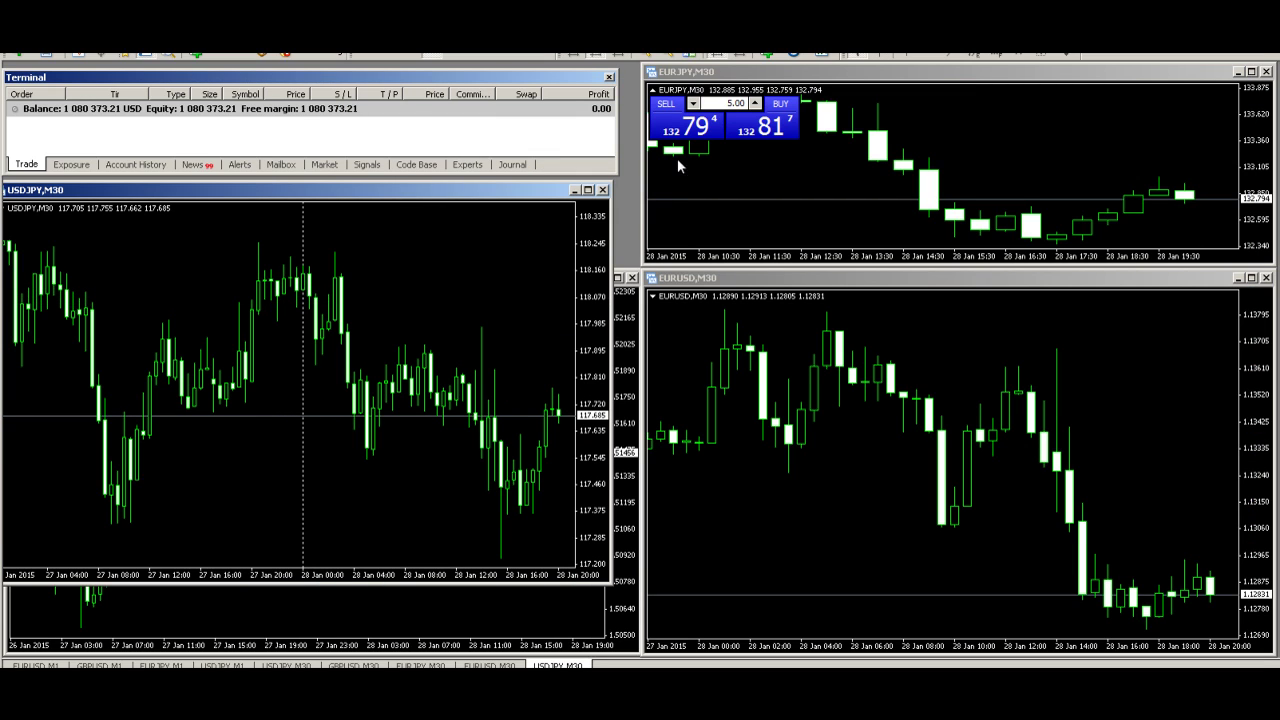
{"action": "middle_click", "coordinate": [450, 508]}
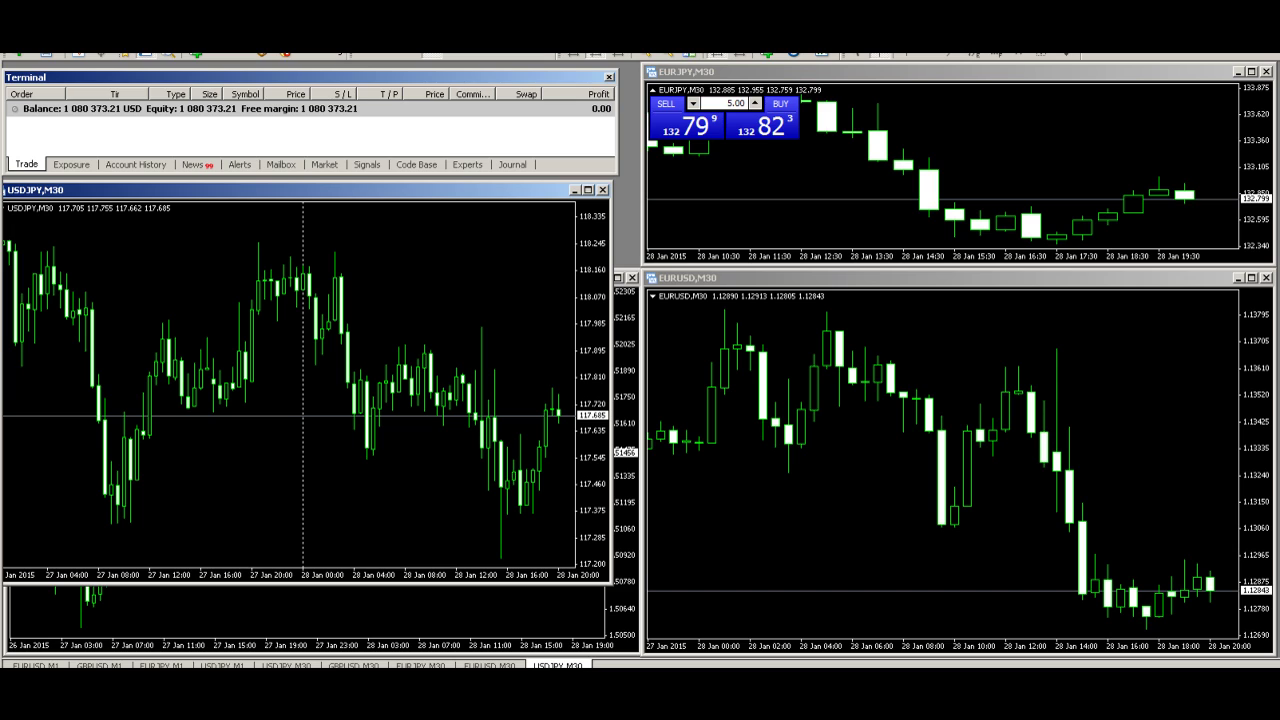
{"action": "key", "text": "alt+Tab"}
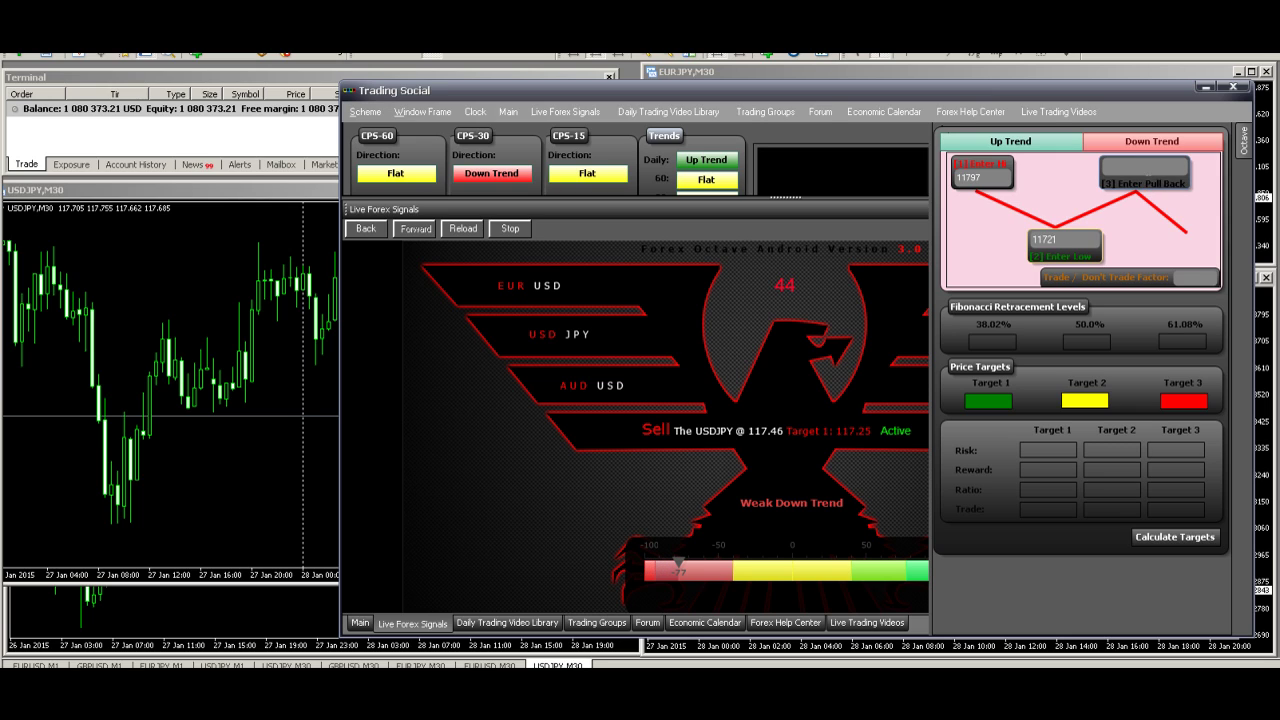
Read the pullback on the USDJPY chart, enter 11777 as the pull back and calculate the price targets.
{"action": "left_click", "coordinate": [288, 272]}
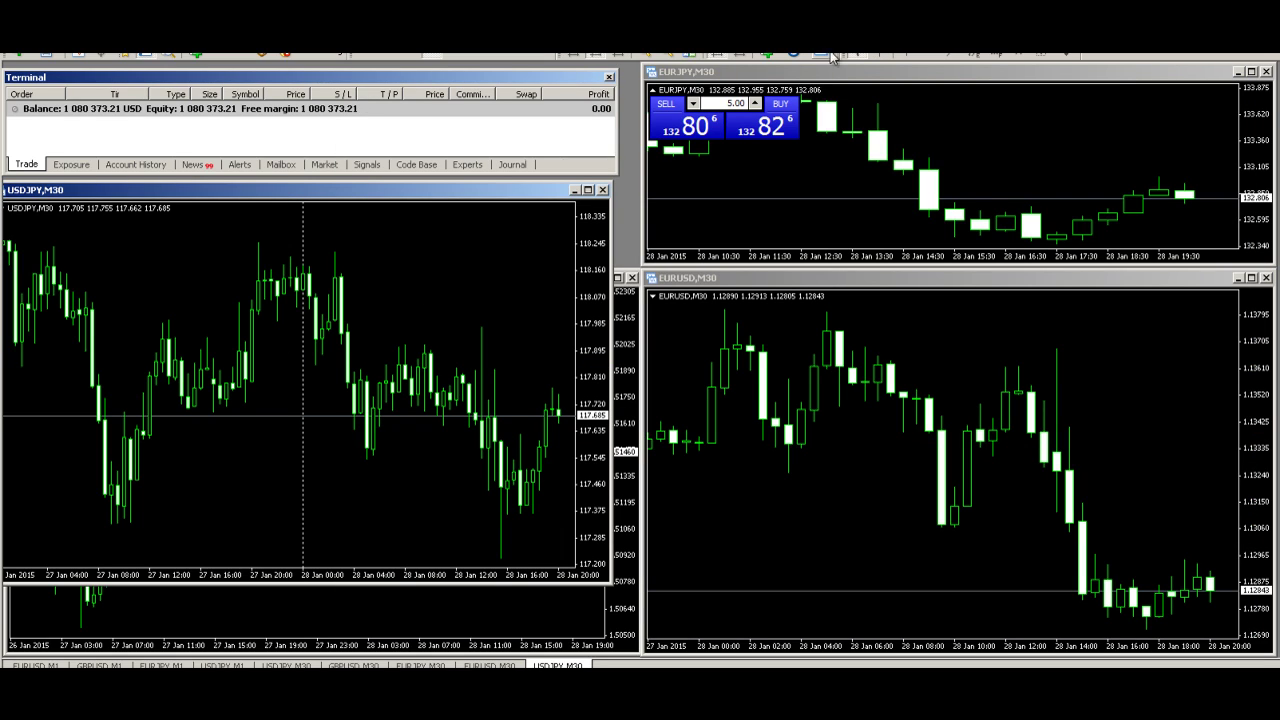
{"action": "left_click", "coordinate": [881, 58]}
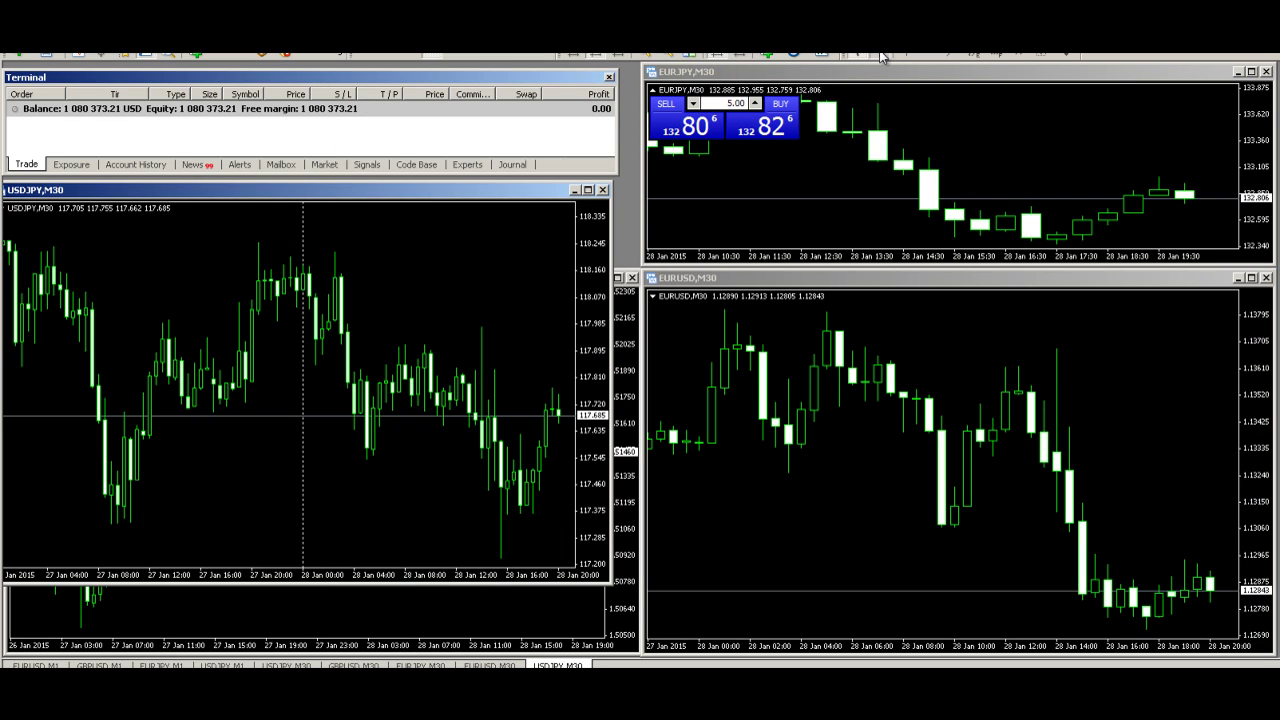
{"action": "left_click", "coordinate": [504, 387]}
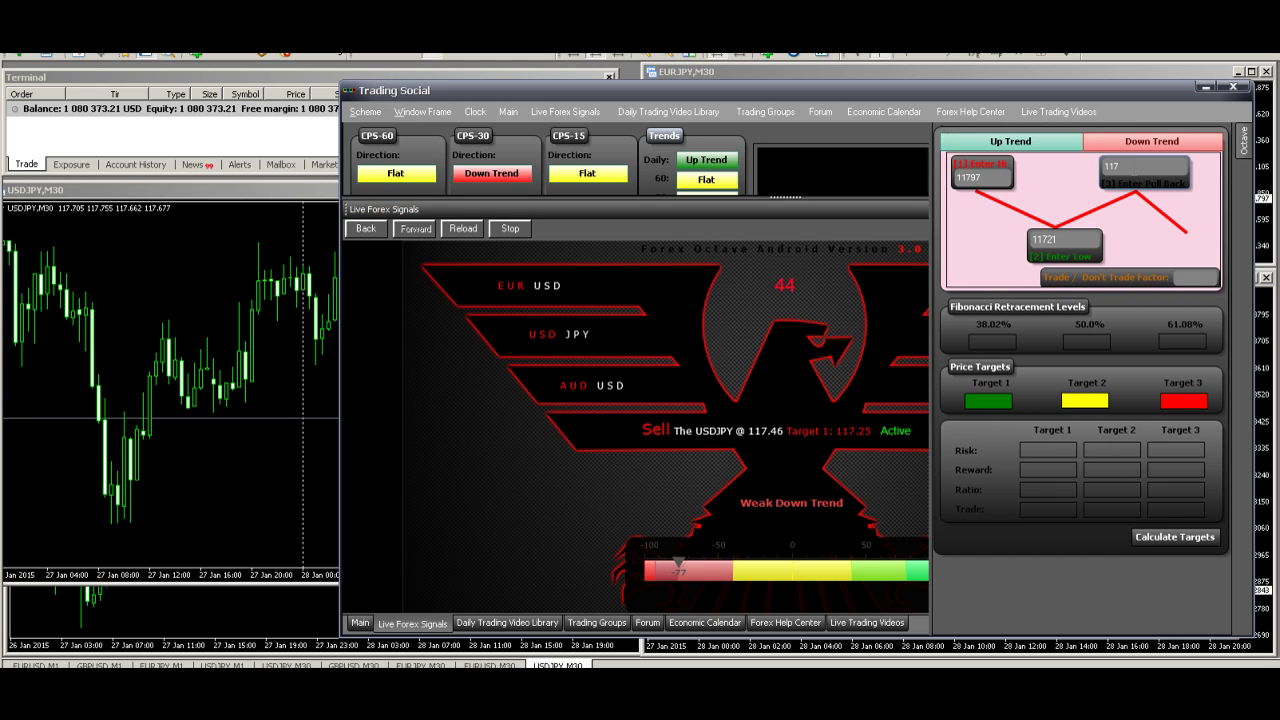
{"action": "left_click", "coordinate": [259, 286]}
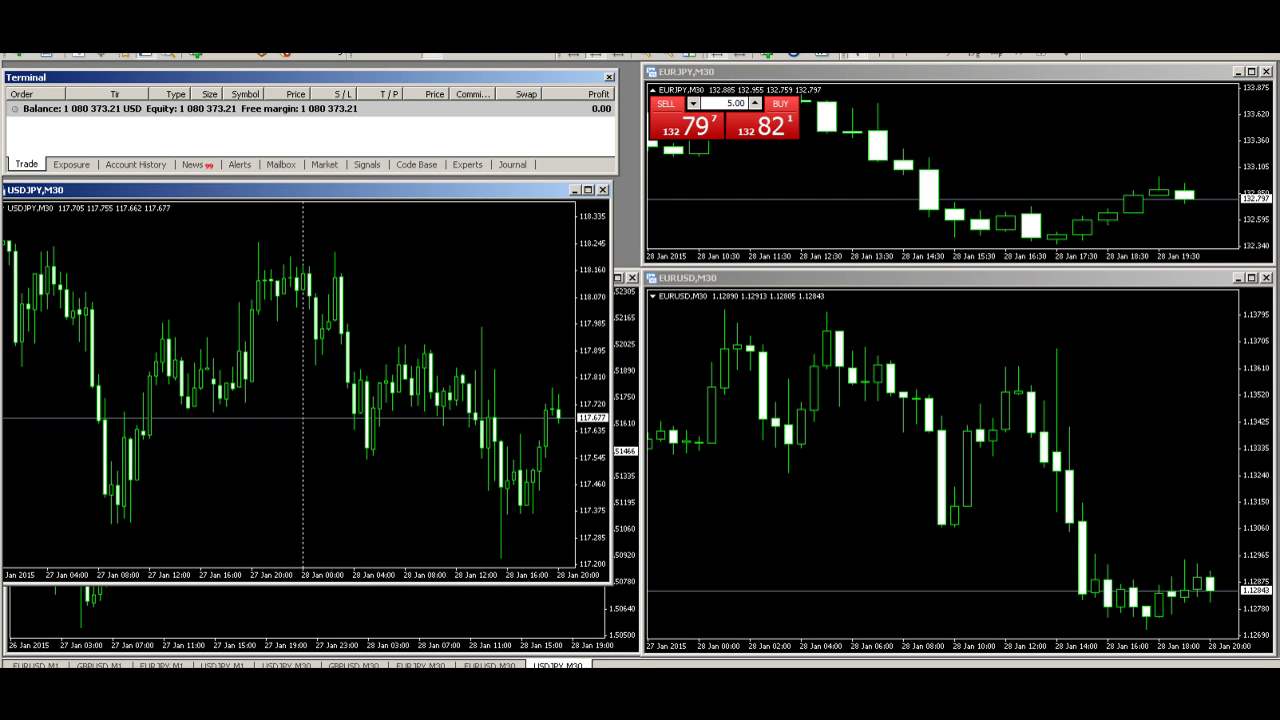
{"action": "key", "text": "alt+Tab"}
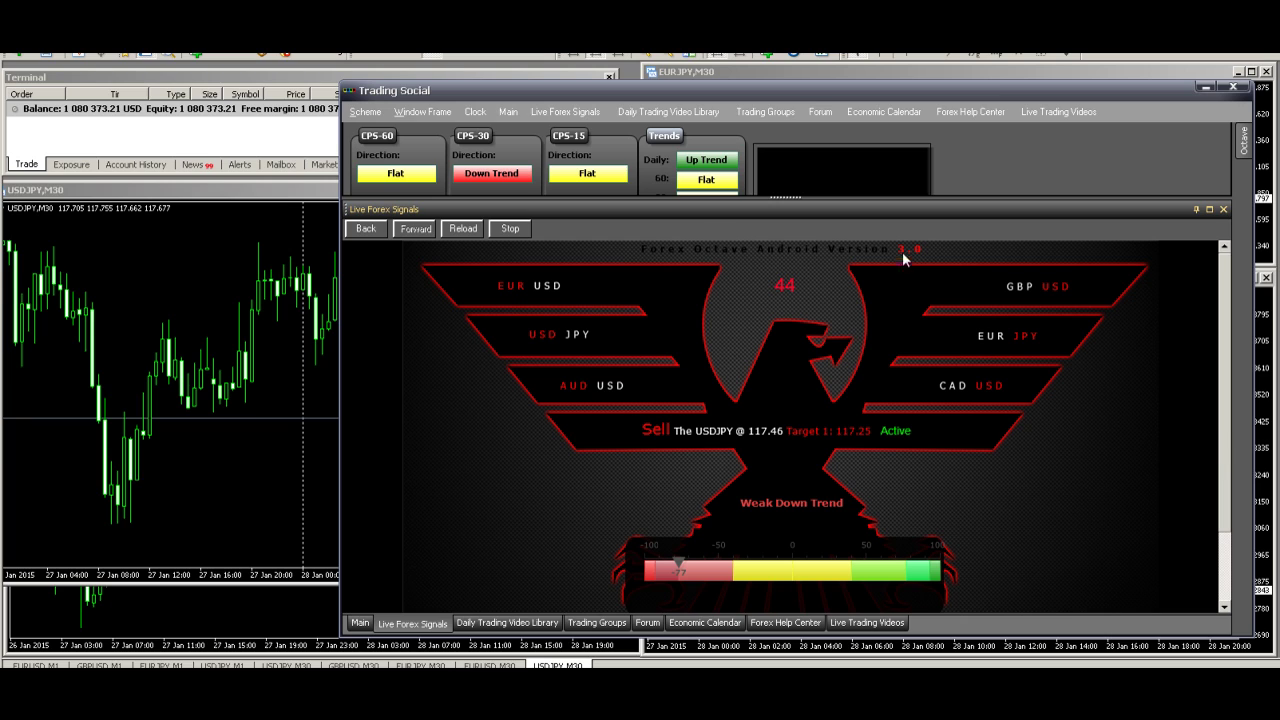
{"action": "left_click", "coordinate": [1243, 150]}
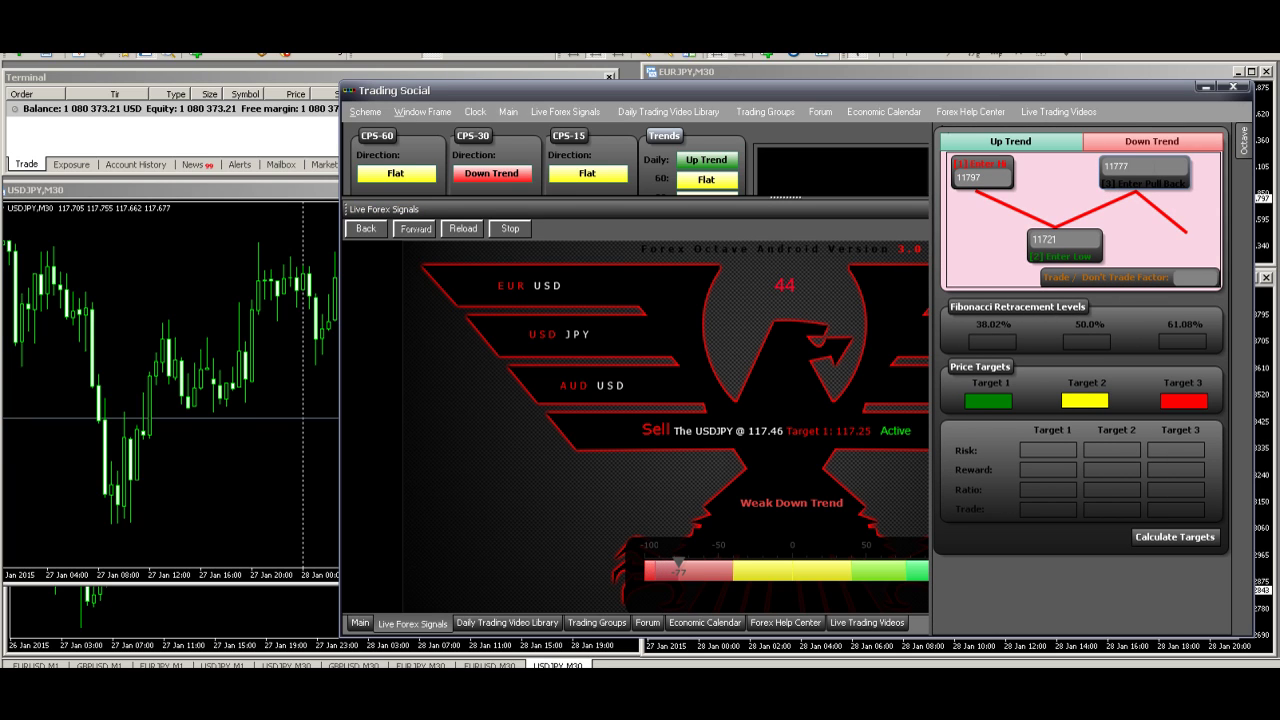
{"action": "left_click", "coordinate": [1165, 538]}
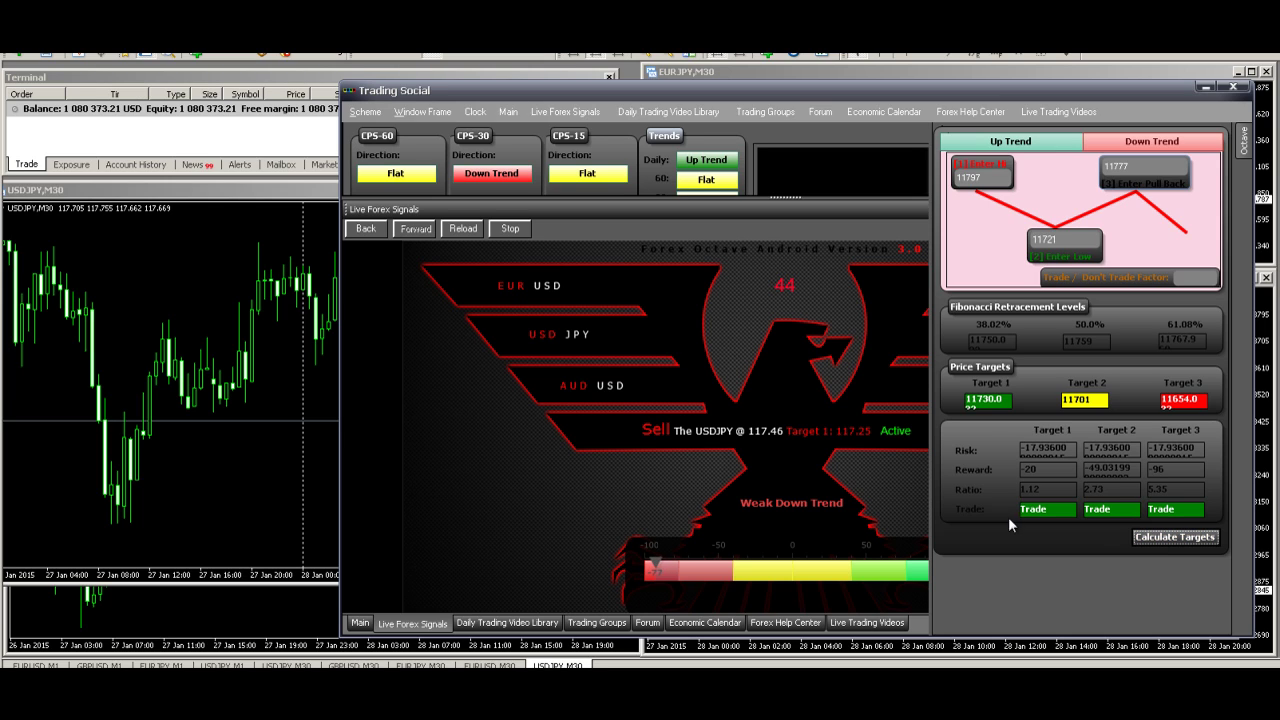
Place a horizontal line on the USDJPY chart at the Target 1 price, about 117.30.
{"action": "left_click", "coordinate": [193, 335]}
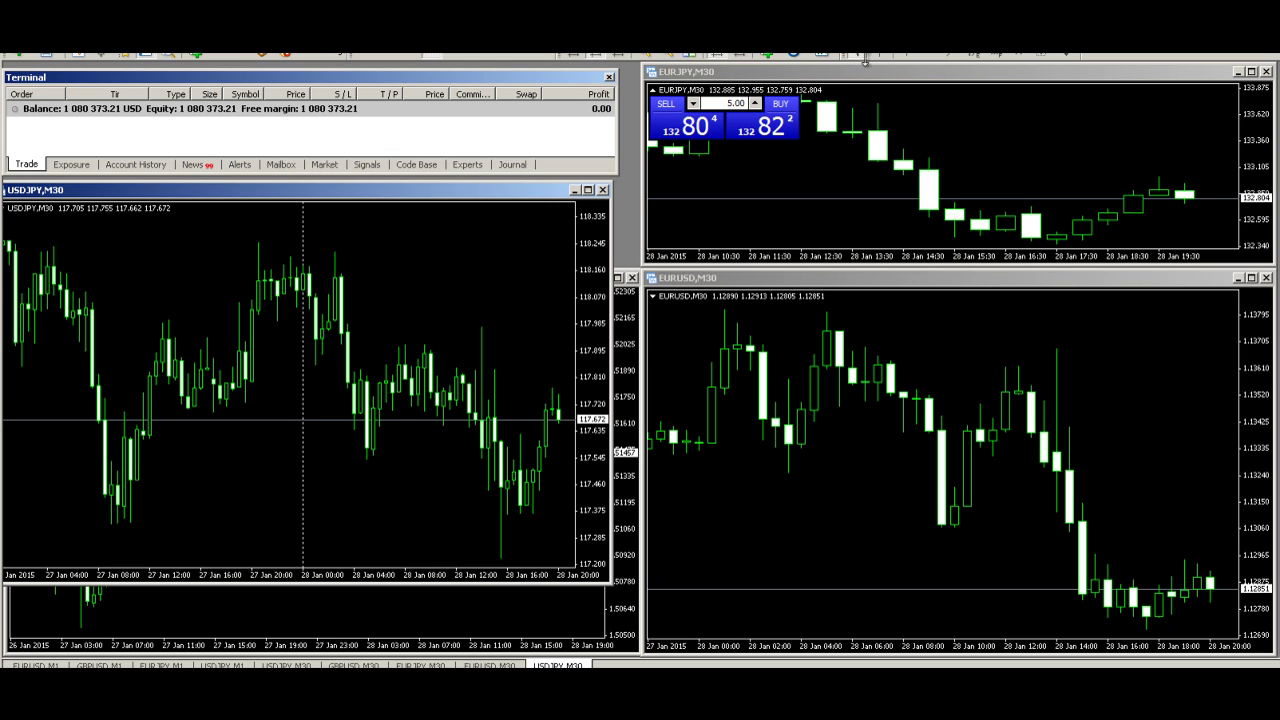
{"action": "middle_click", "coordinate": [487, 437]}
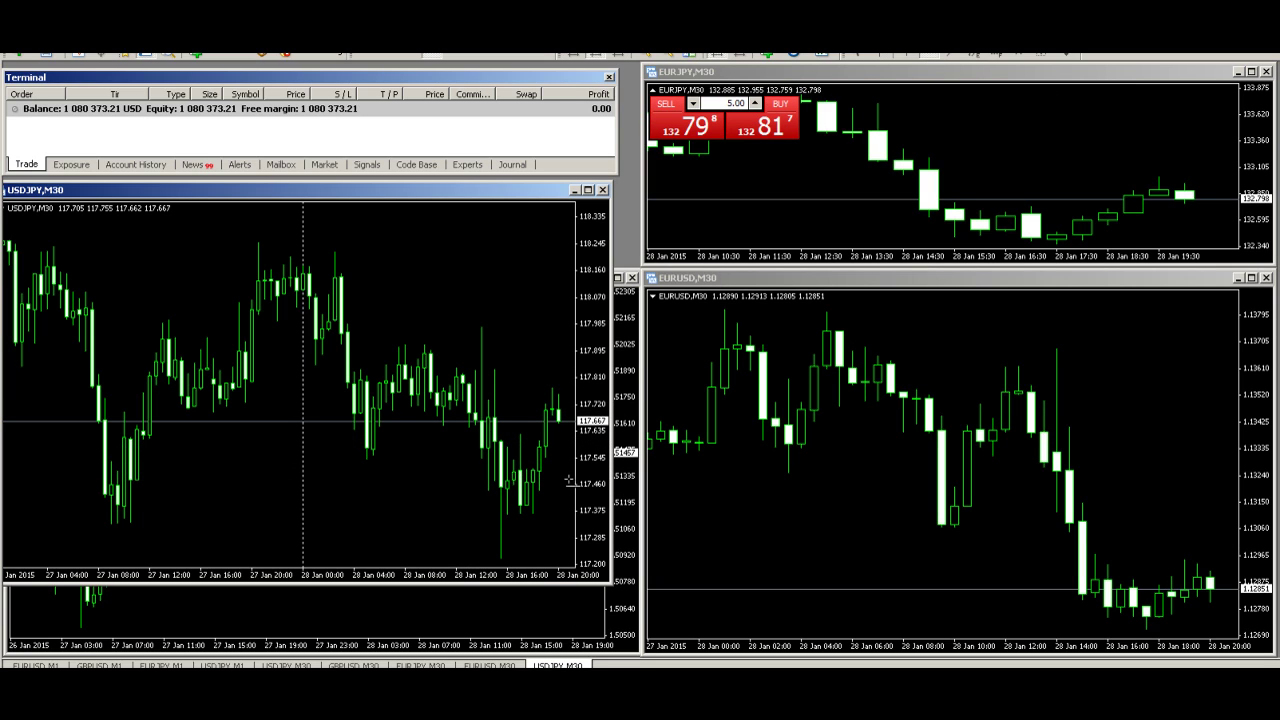
{"action": "left_click", "coordinate": [927, 55]}
{"action": "left_click_drag", "start_coordinate": [515, 487], "coordinate": [507, 536]}
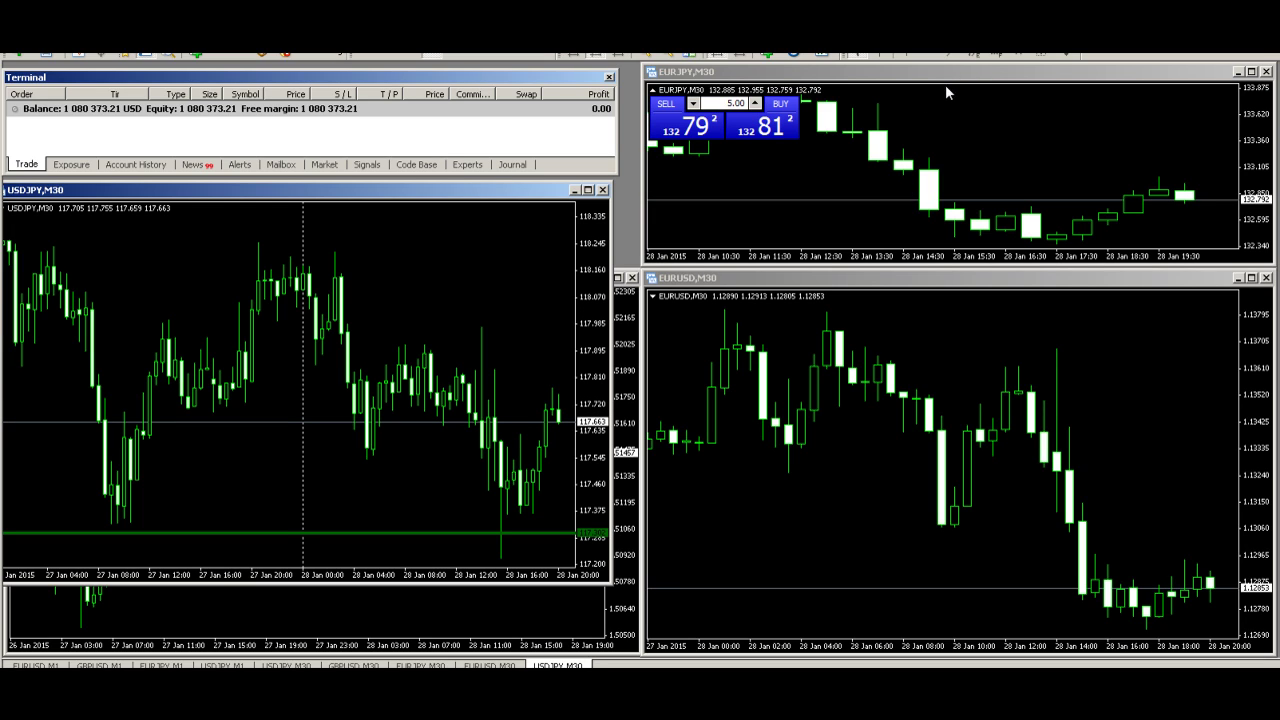
Compress the USDJPY price scale and place a second horizontal line at the Target 2 price, about 117.01.
{"action": "left_click_drag", "start_coordinate": [600, 352], "coordinate": [630, 330]}
{"action": "left_click", "coordinate": [930, 58]}
{"action": "left_click_drag", "start_coordinate": [430, 540], "coordinate": [451, 517]}
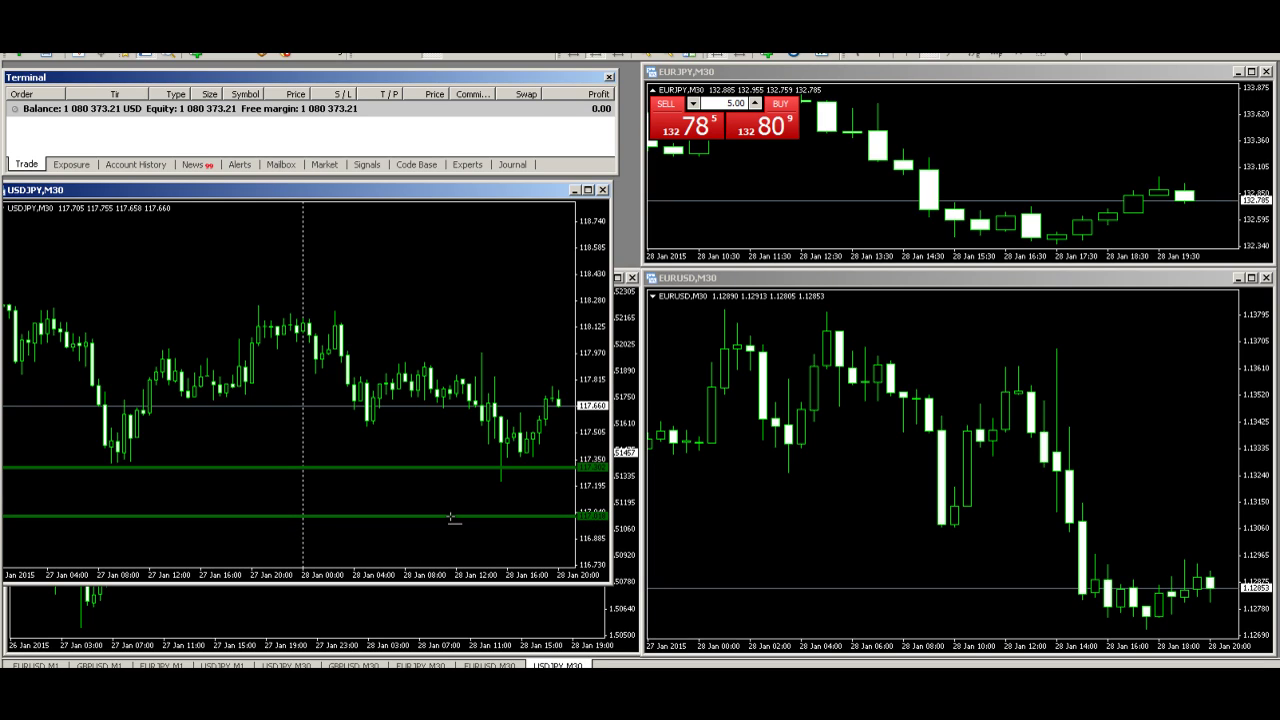
Recolour the lower horizontal line on the USDJPY chart, marking Target 2, from dark green to gold.
{"action": "right_click", "coordinate": [548, 518]}
{"action": "left_click", "coordinate": [572, 525]}
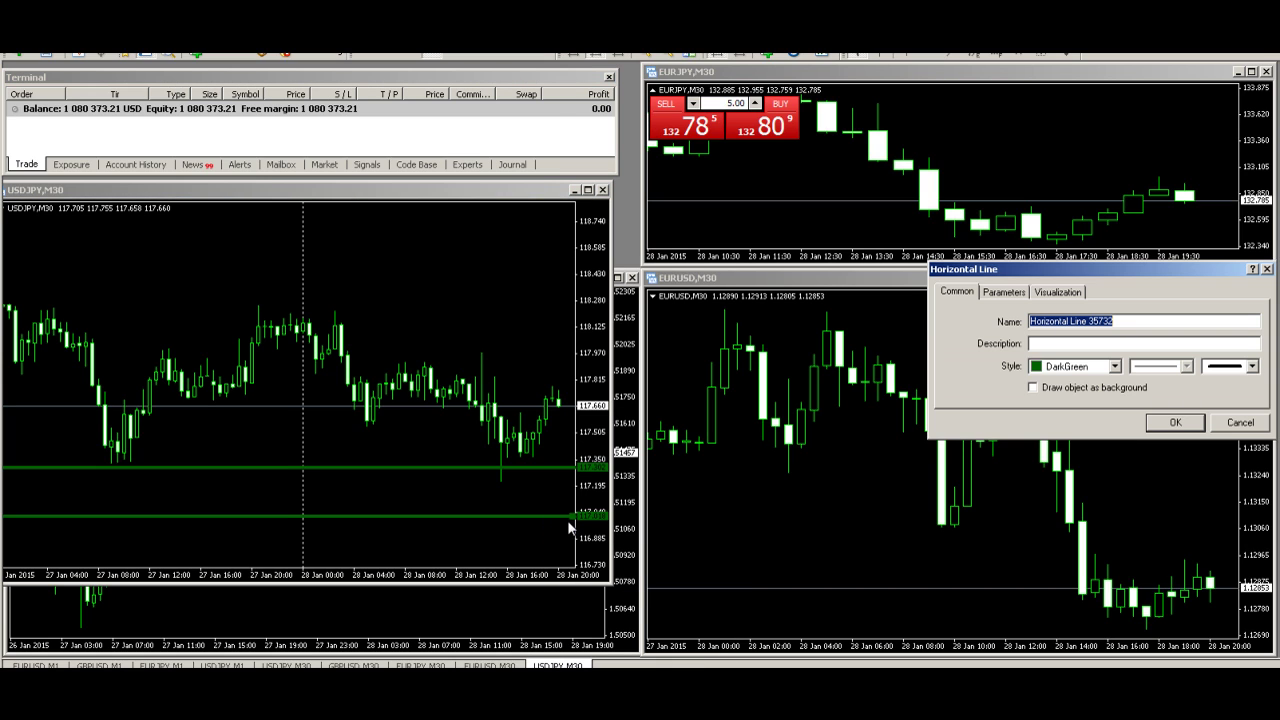
{"action": "left_click", "coordinate": [1114, 367]}
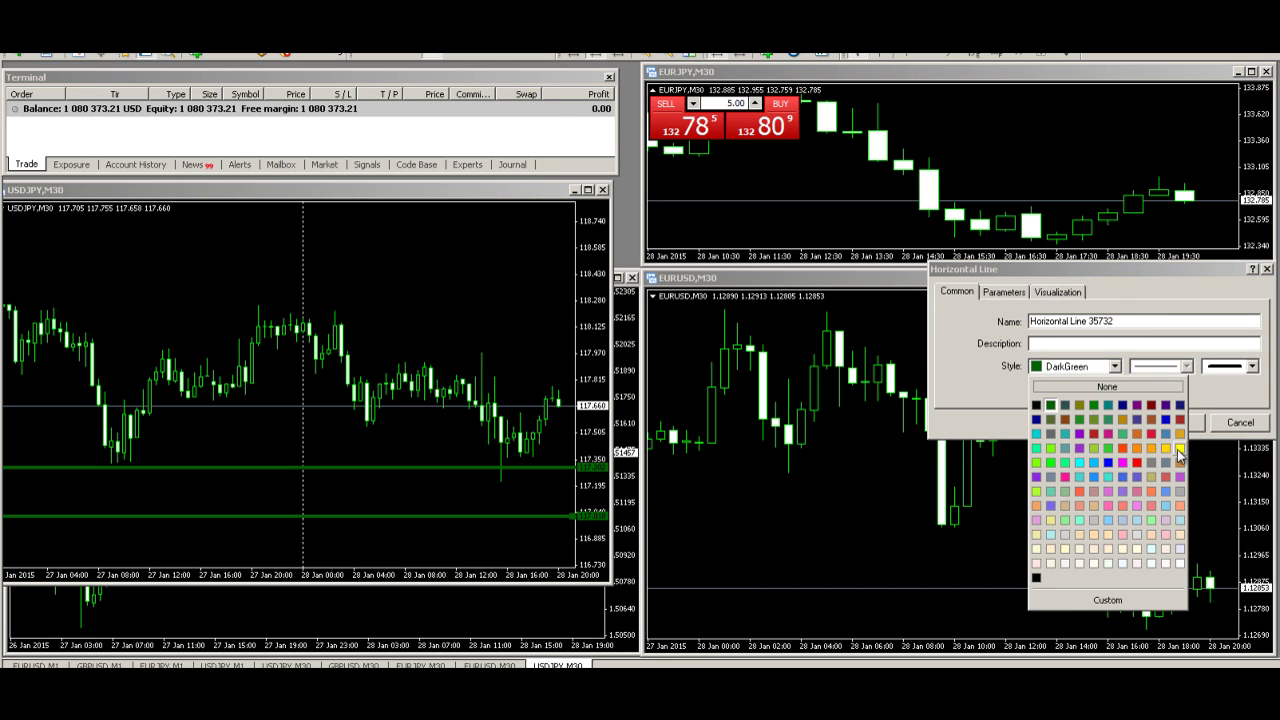
{"action": "left_click", "coordinate": [1167, 462]}
{"action": "left_click", "coordinate": [1164, 424]}
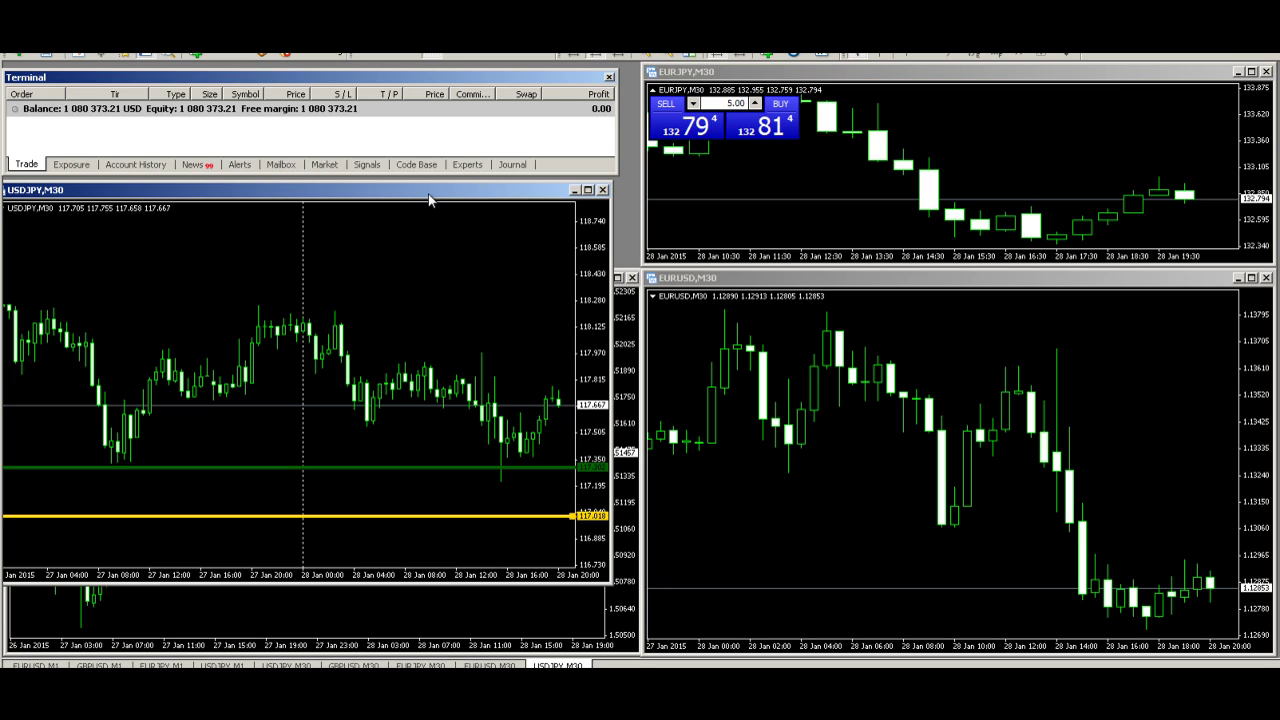
Close Trading Social to return to the USDJPY chart and add a text label reading 77 just above the latest candle.
{"action": "left_click", "coordinate": [645, 55]}
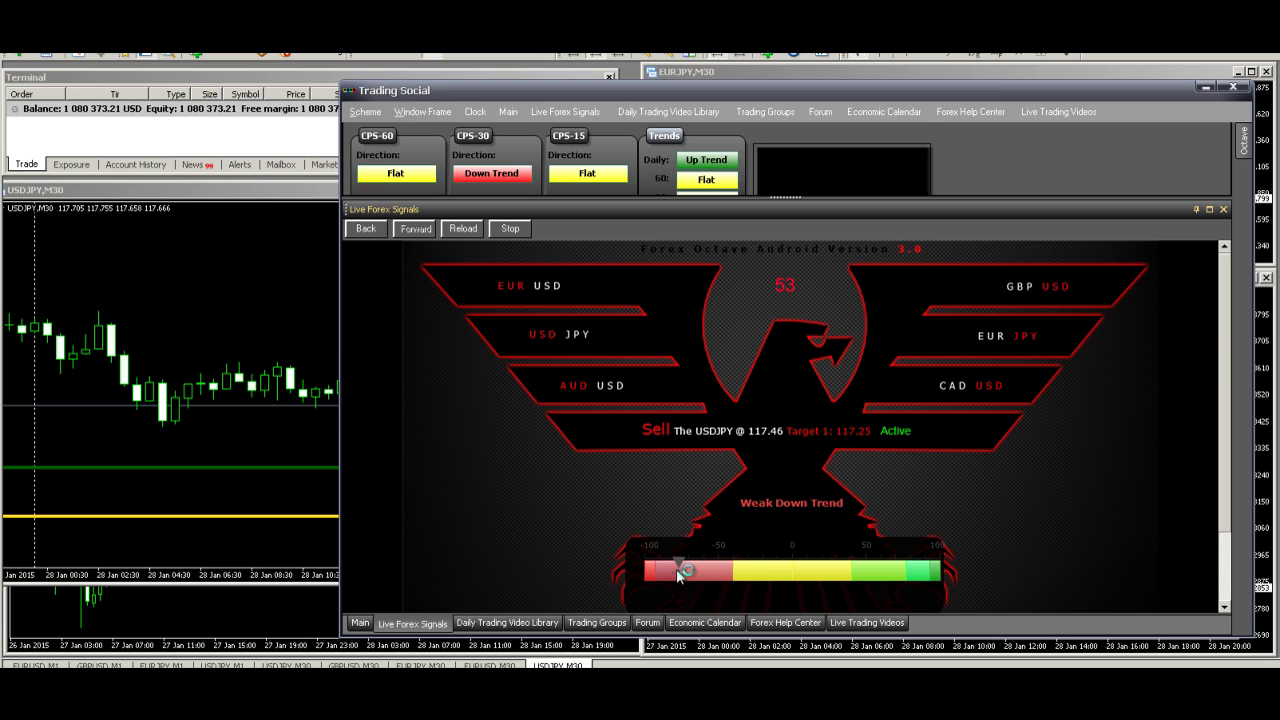
{"action": "key", "text": "alt+F4"}
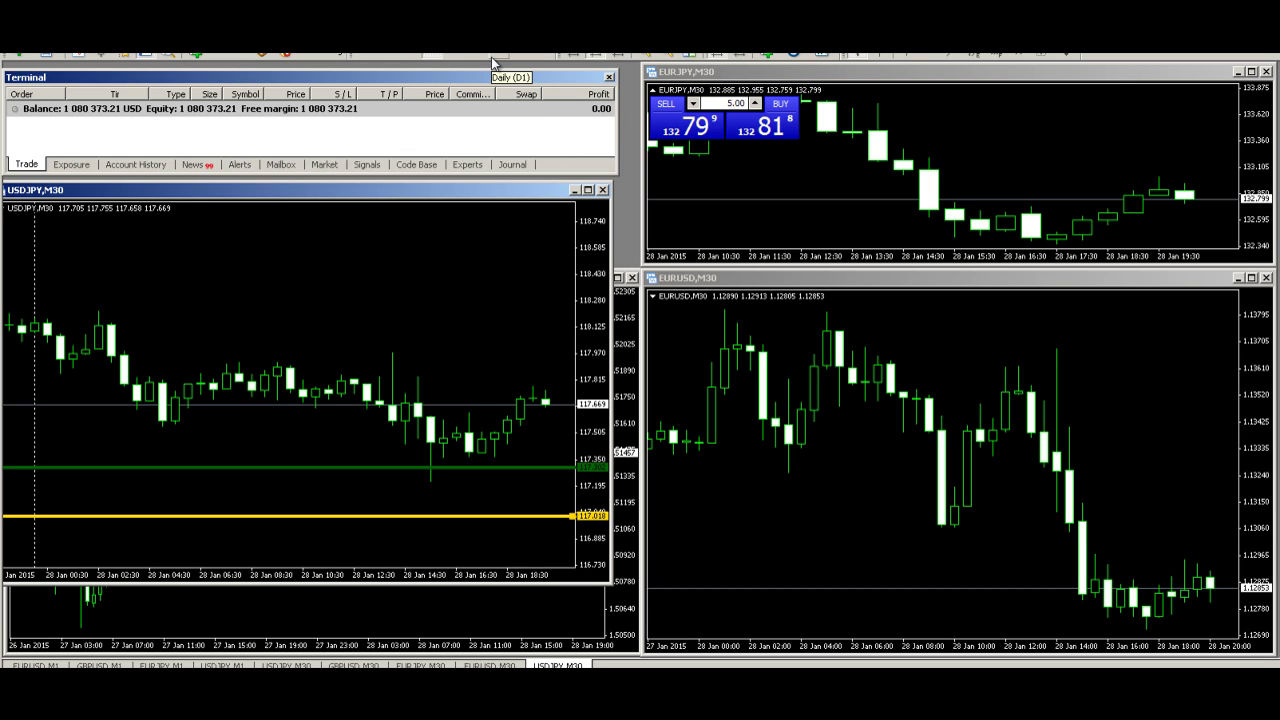
{"action": "left_click", "coordinate": [1022, 55]}
{"action": "left_click", "coordinate": [553, 381]}
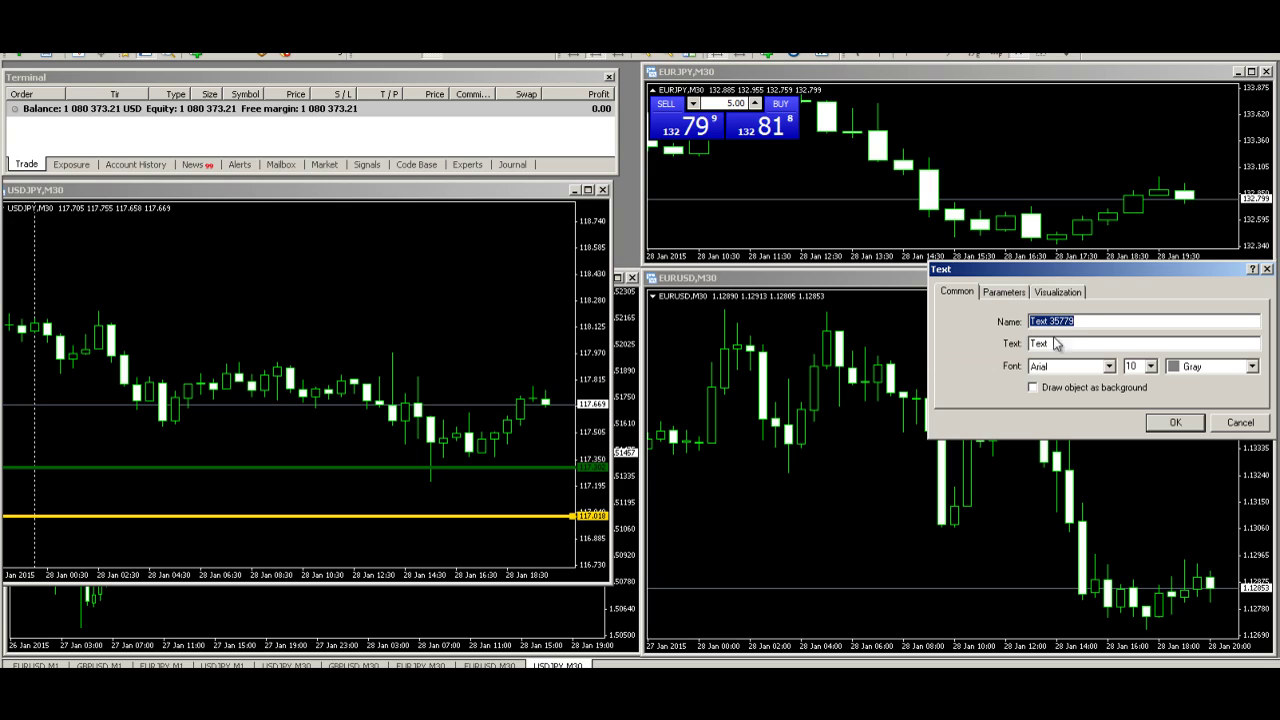
{"action": "left_click", "coordinate": [1070, 343]}
{"action": "left_click_drag", "start_coordinate": [1070, 343], "coordinate": [977, 355]}
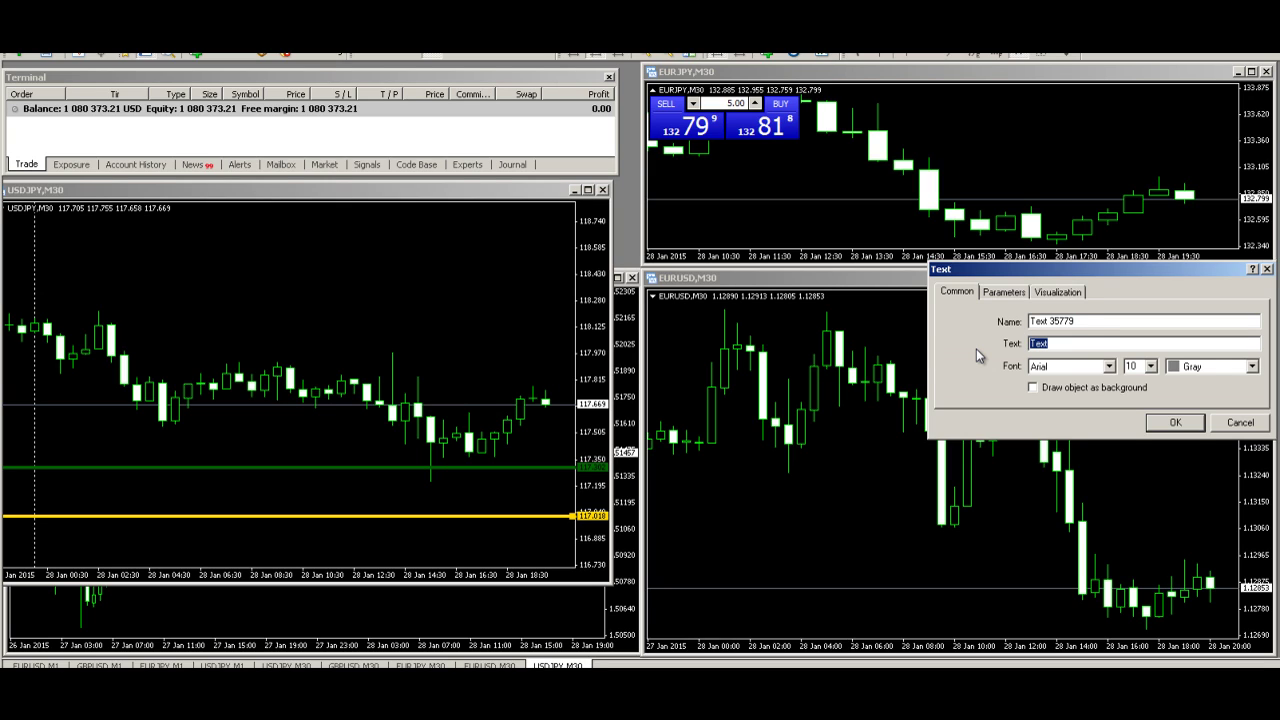
{"action": "type", "text": "77"}
Name the text label 77 as well, colour it red and apply its properties.
{"action": "left_click_drag", "start_coordinate": [1082, 324], "coordinate": [941, 326]}
{"action": "type", "text": "77"}
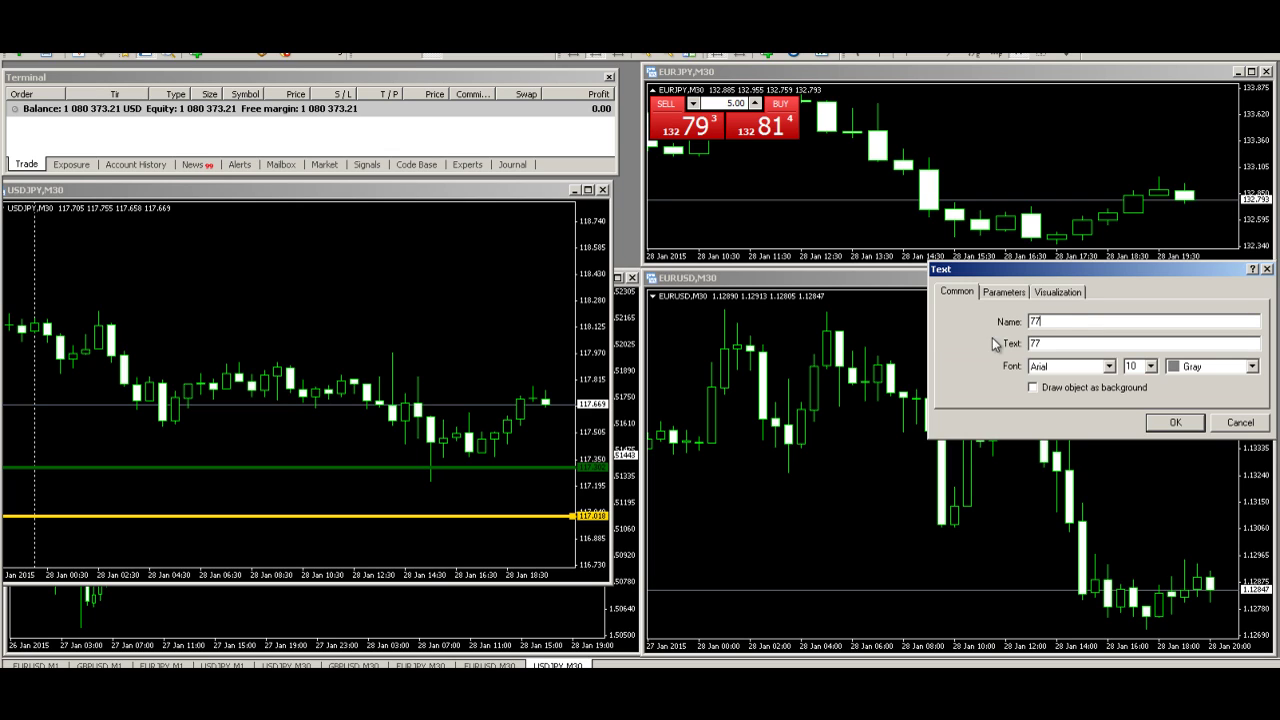
{"action": "left_click", "coordinate": [1250, 370]}
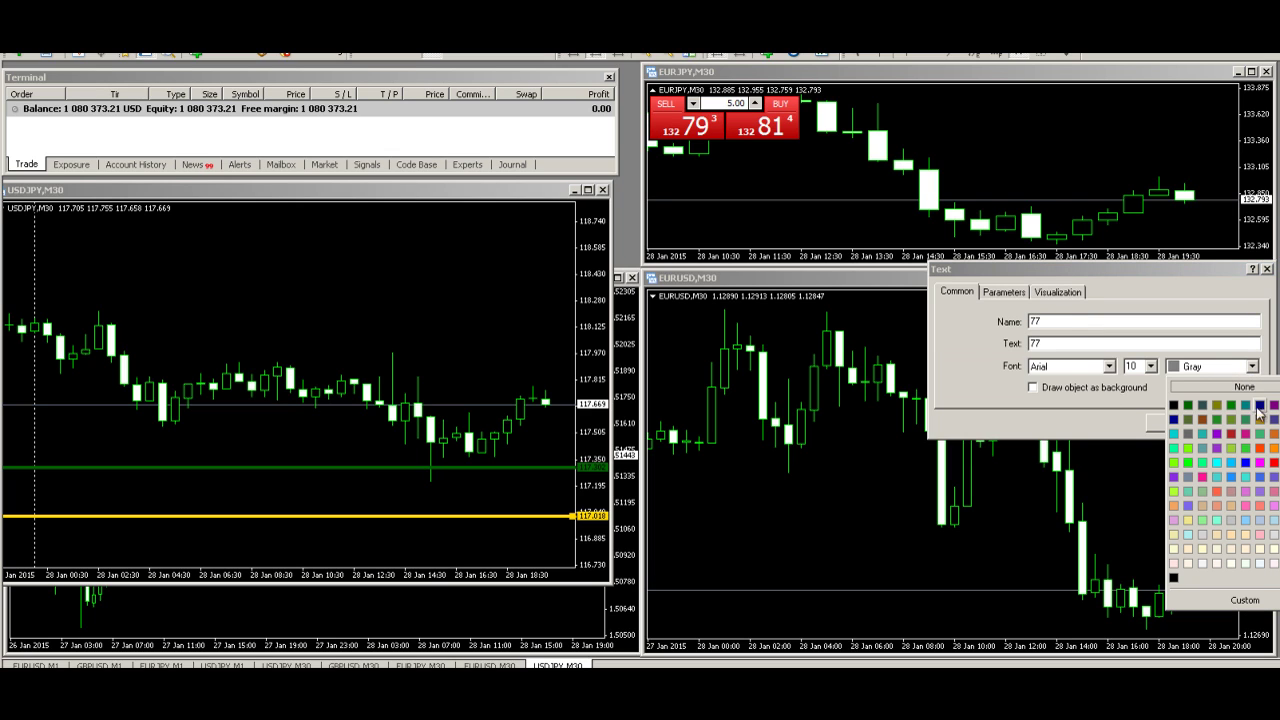
{"action": "left_click", "coordinate": [1275, 469]}
{"action": "left_click", "coordinate": [1175, 423]}
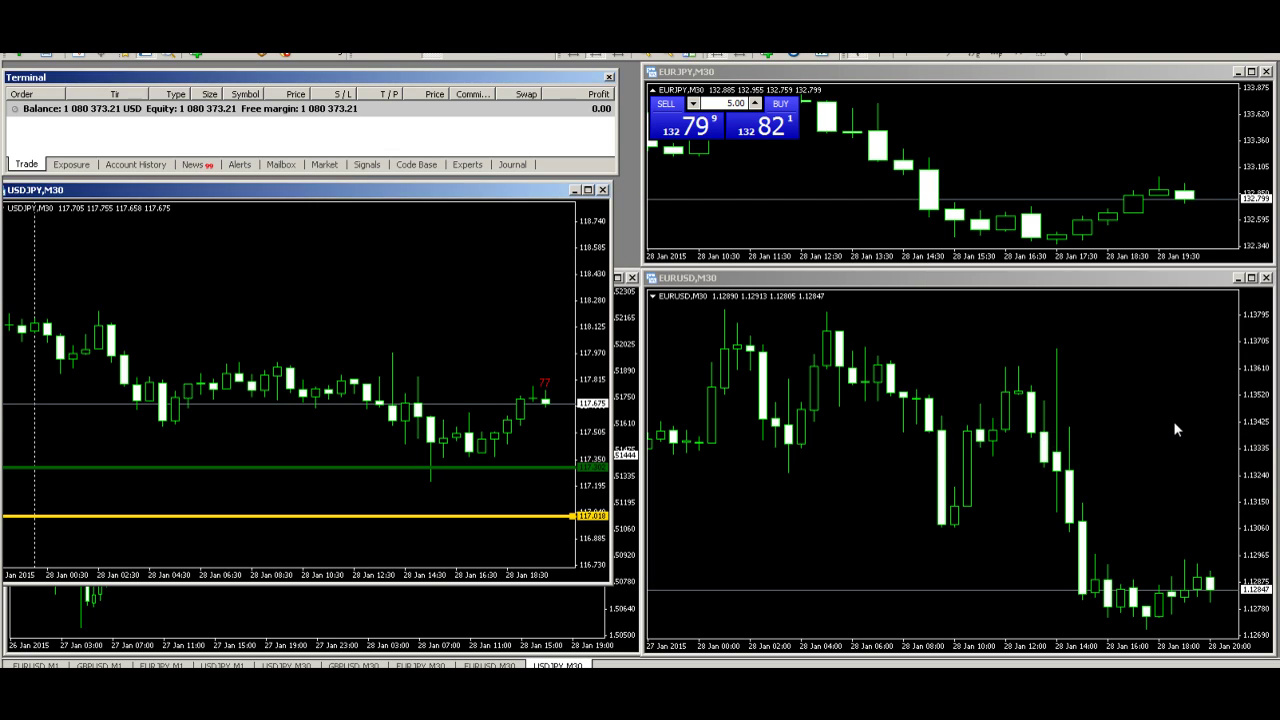